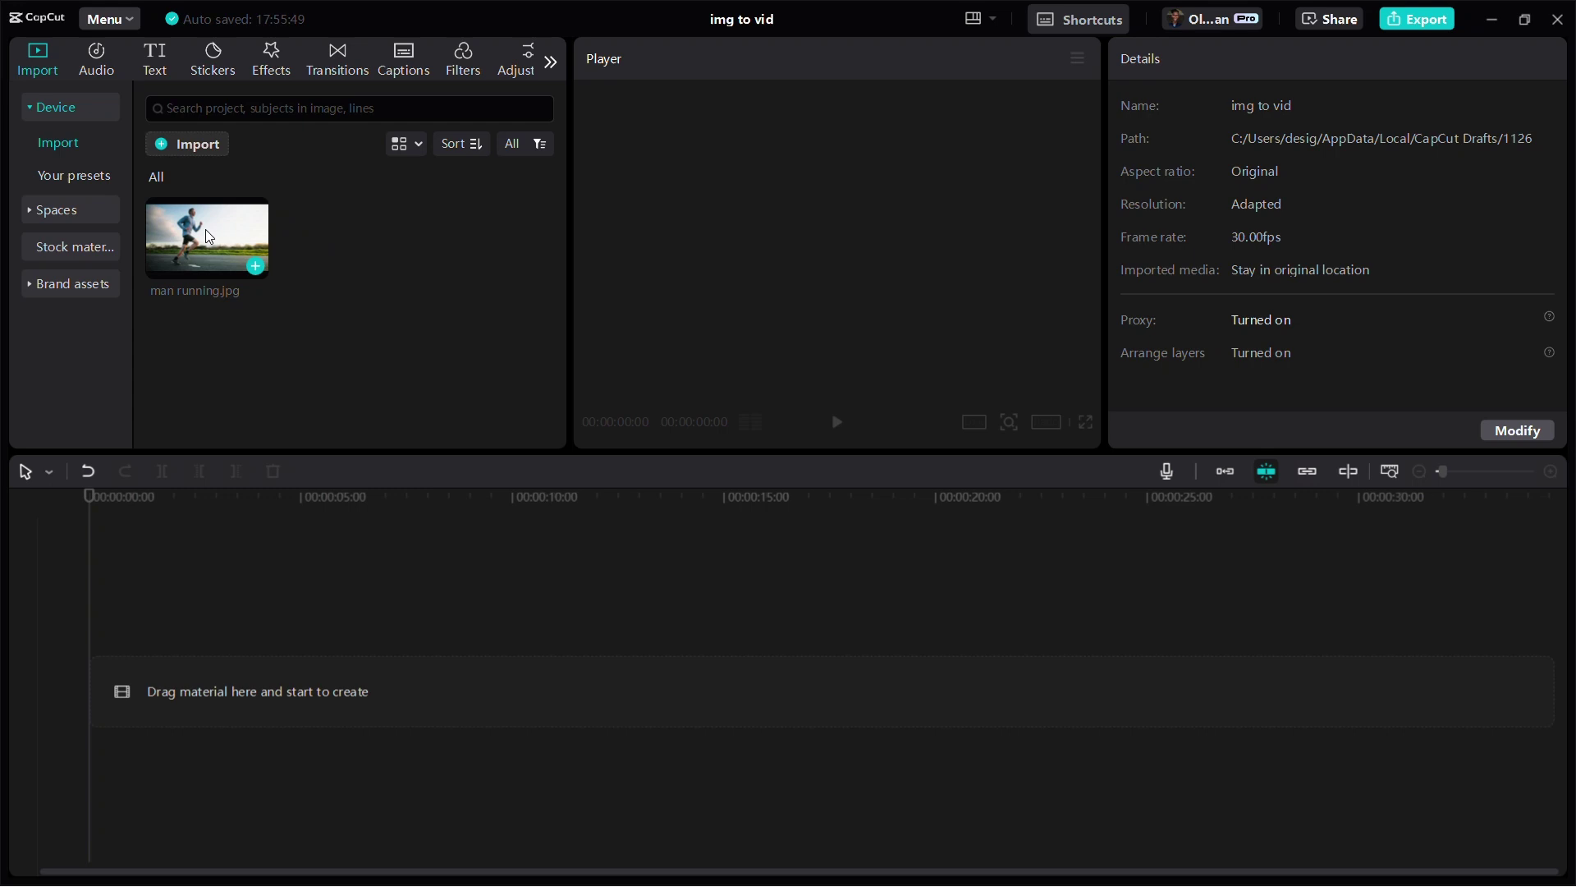
Preview the man running.jpg photo in the Player from the Import media panel.
click(206, 231)
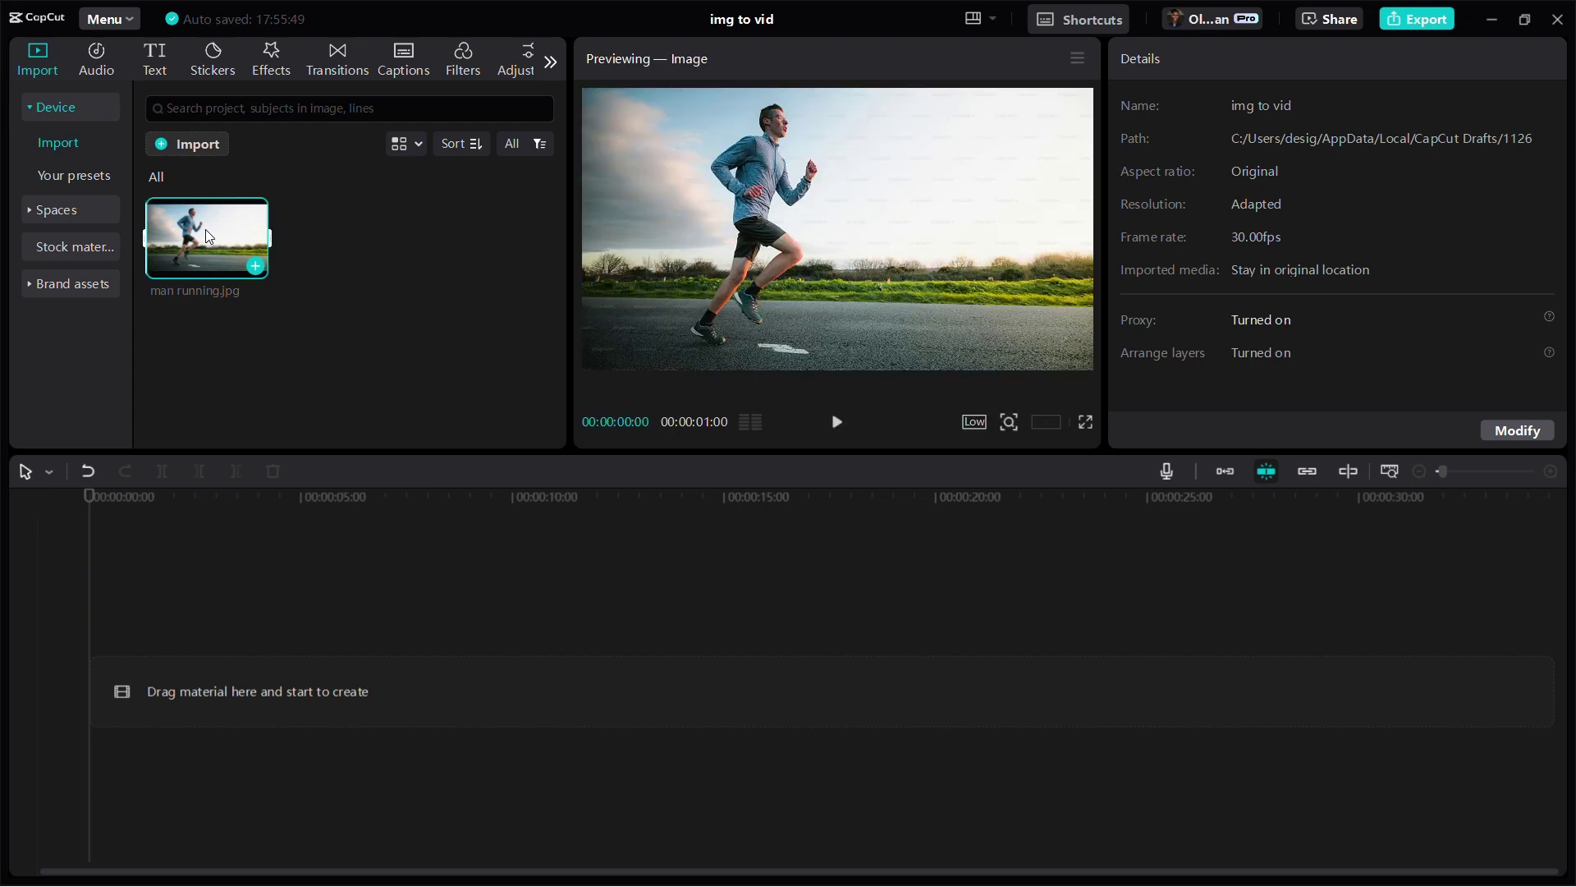
Add man running.jpg to the timeline and stretch the clip to 6:25, then fit it in view.
drag(206, 232, 204, 698)
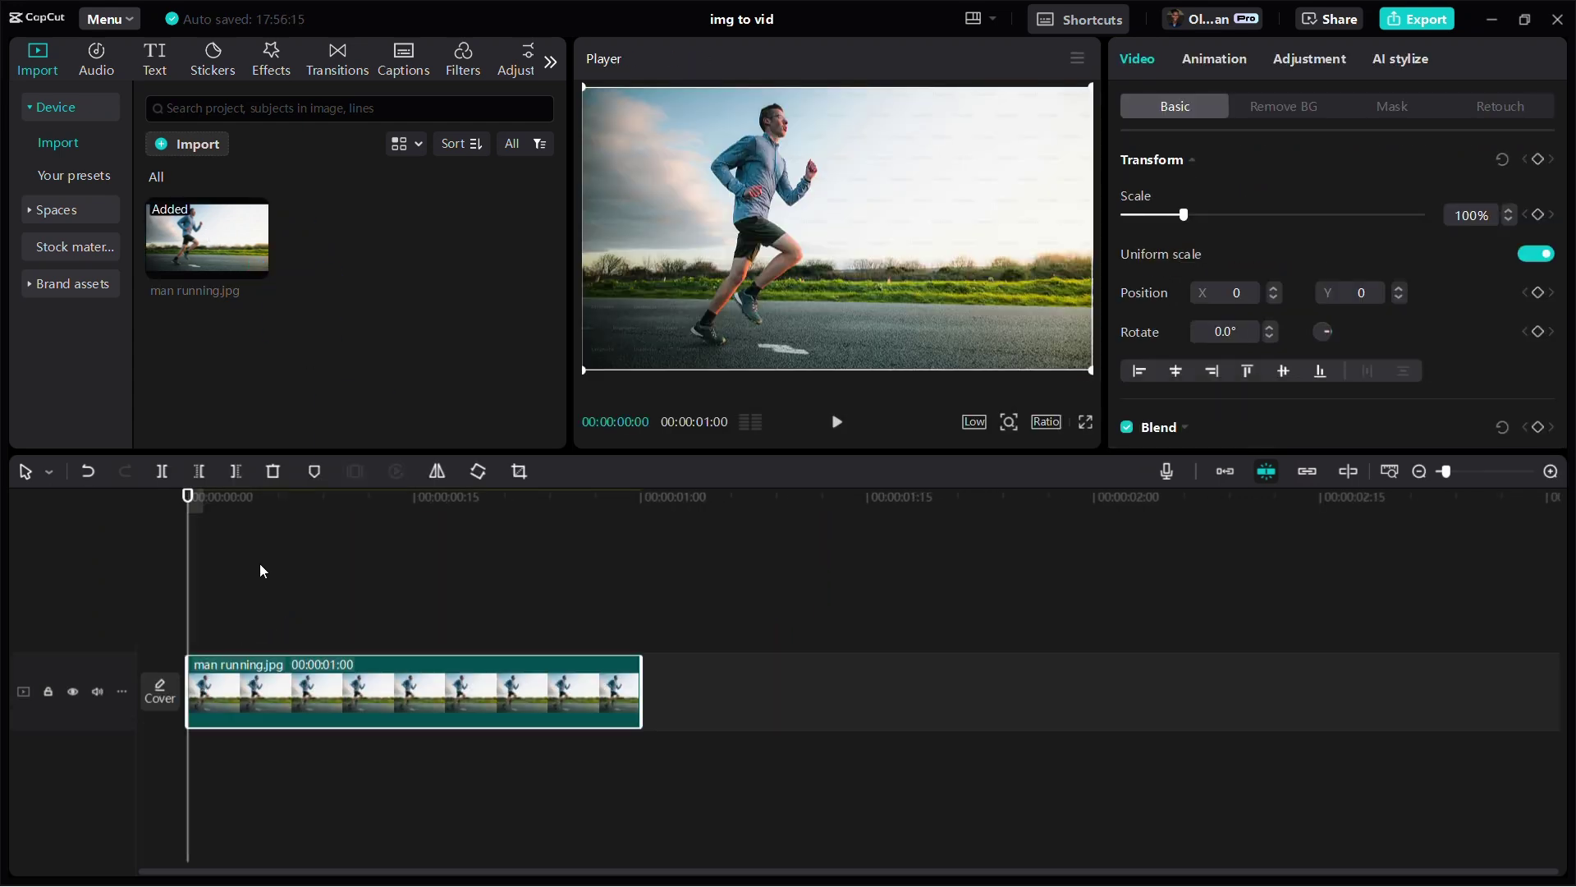
click(259, 563)
scroll(307, 555, down, 2)
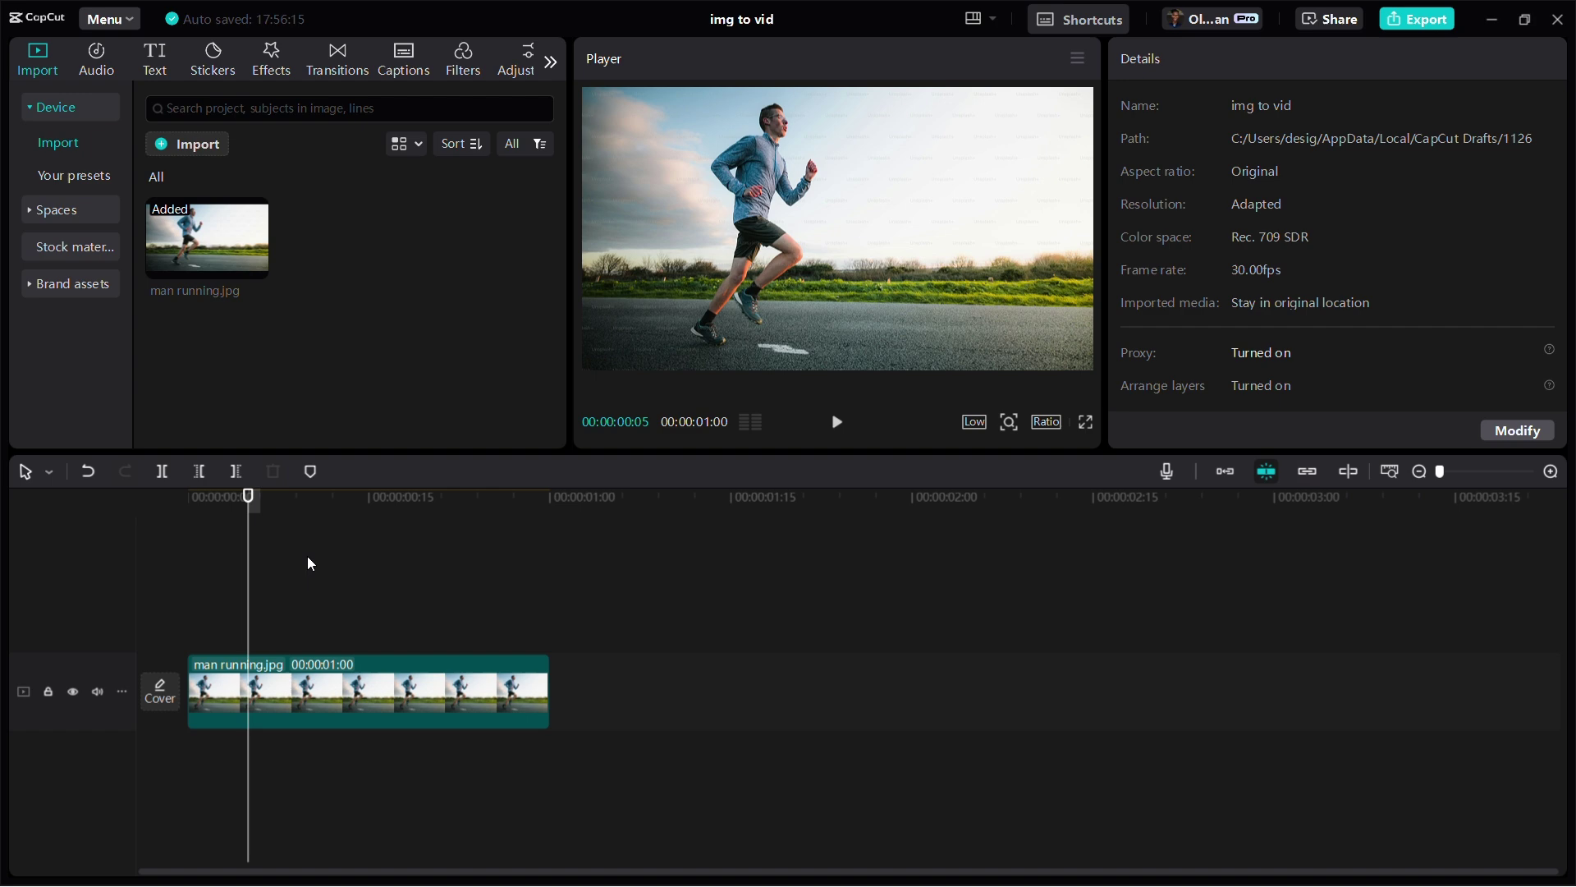
click(328, 723)
drag(543, 694, 1560, 694)
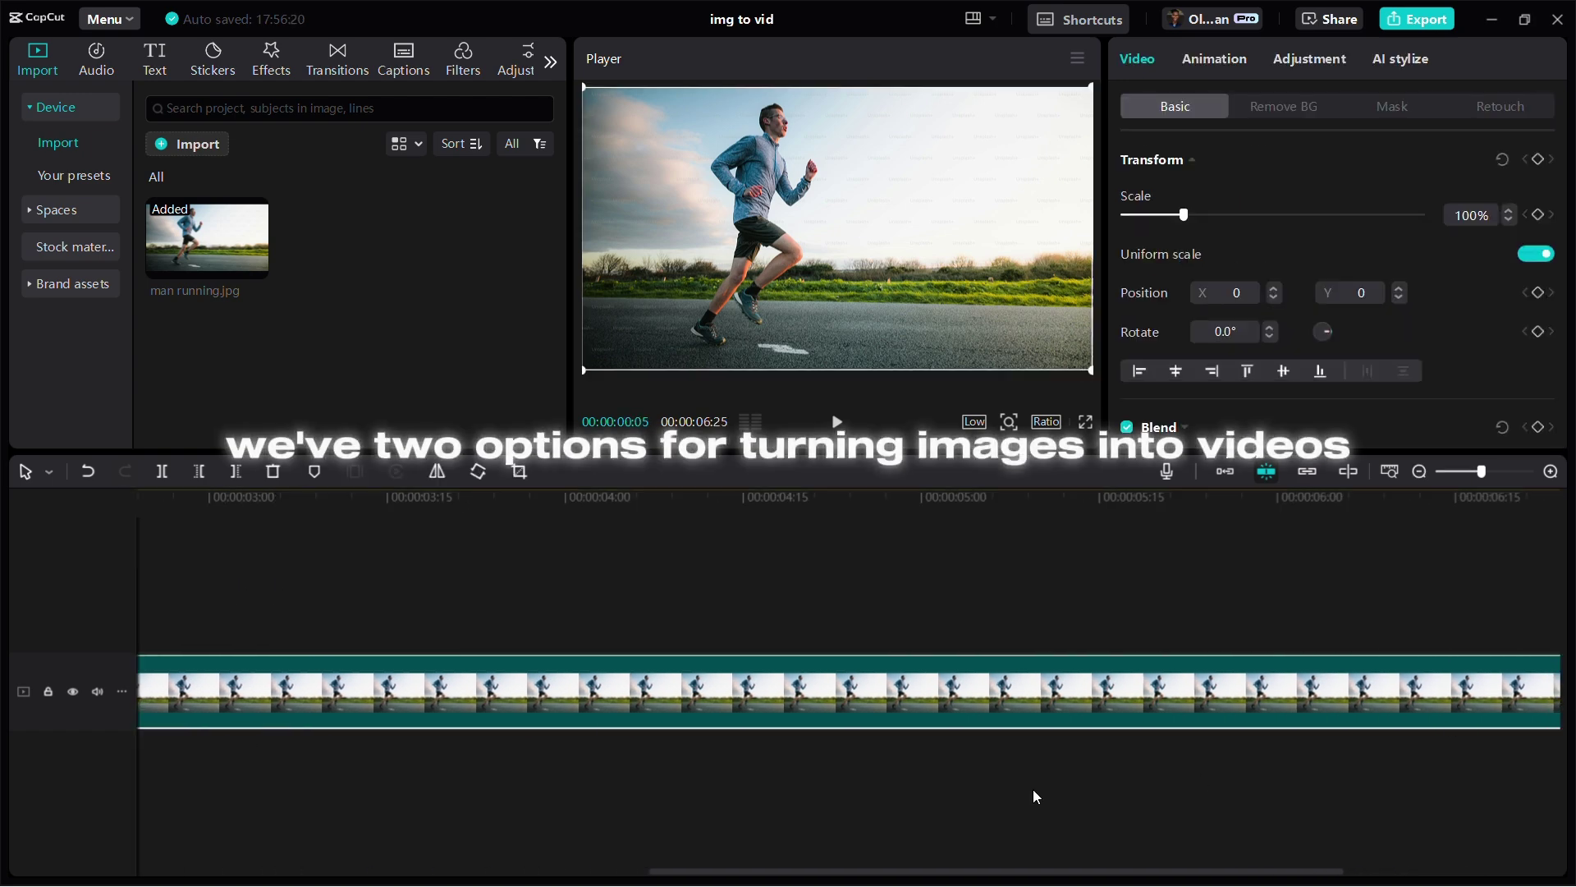
click(1396, 469)
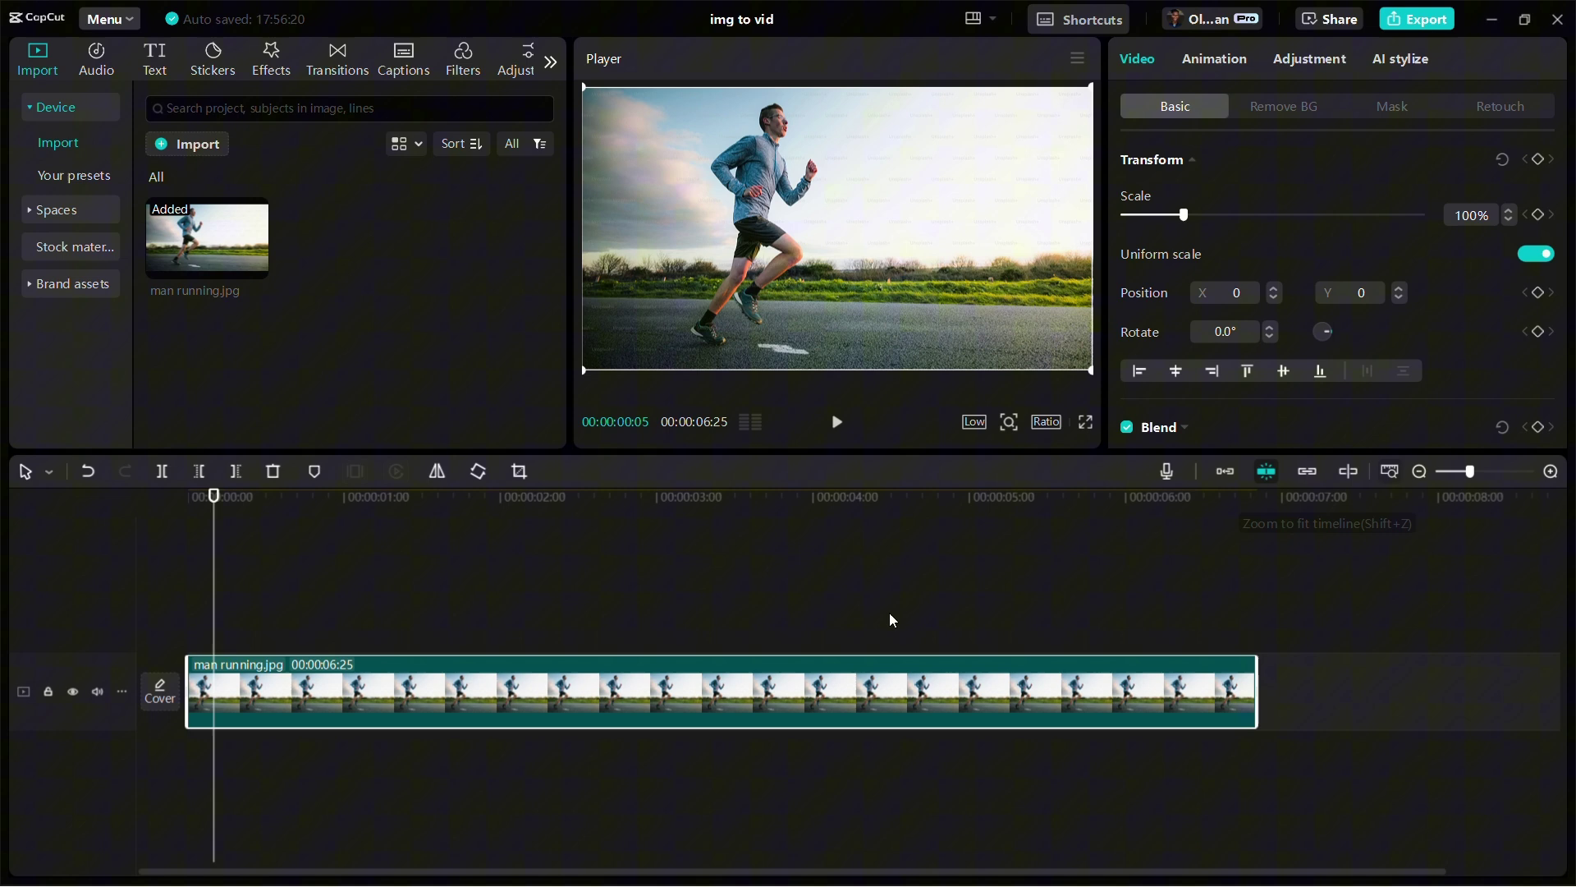
click(448, 578)
click(428, 680)
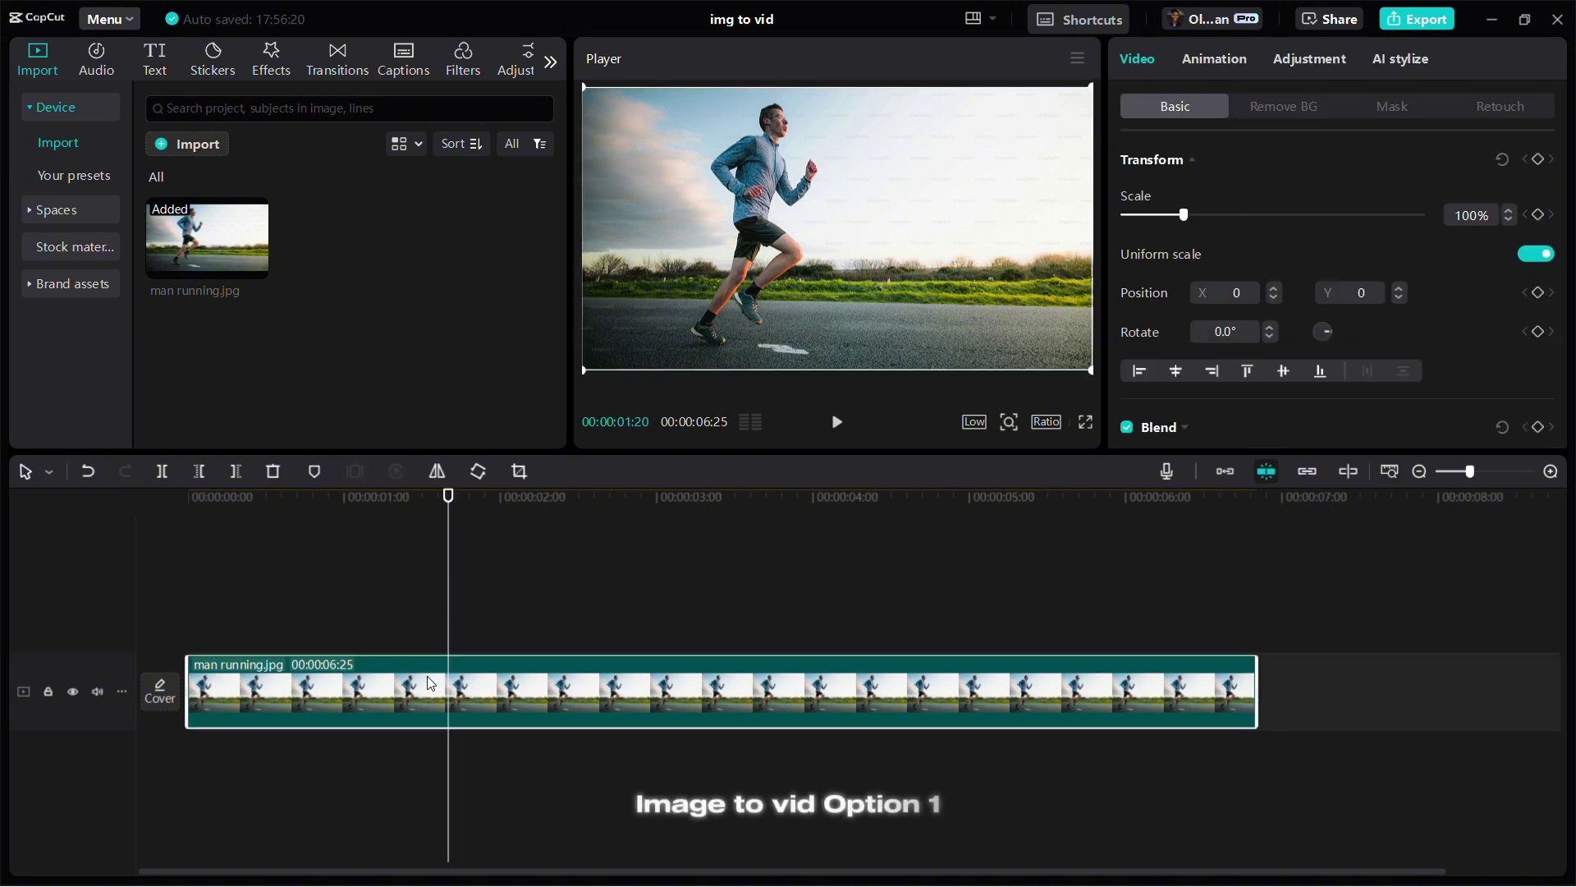
click(1388, 60)
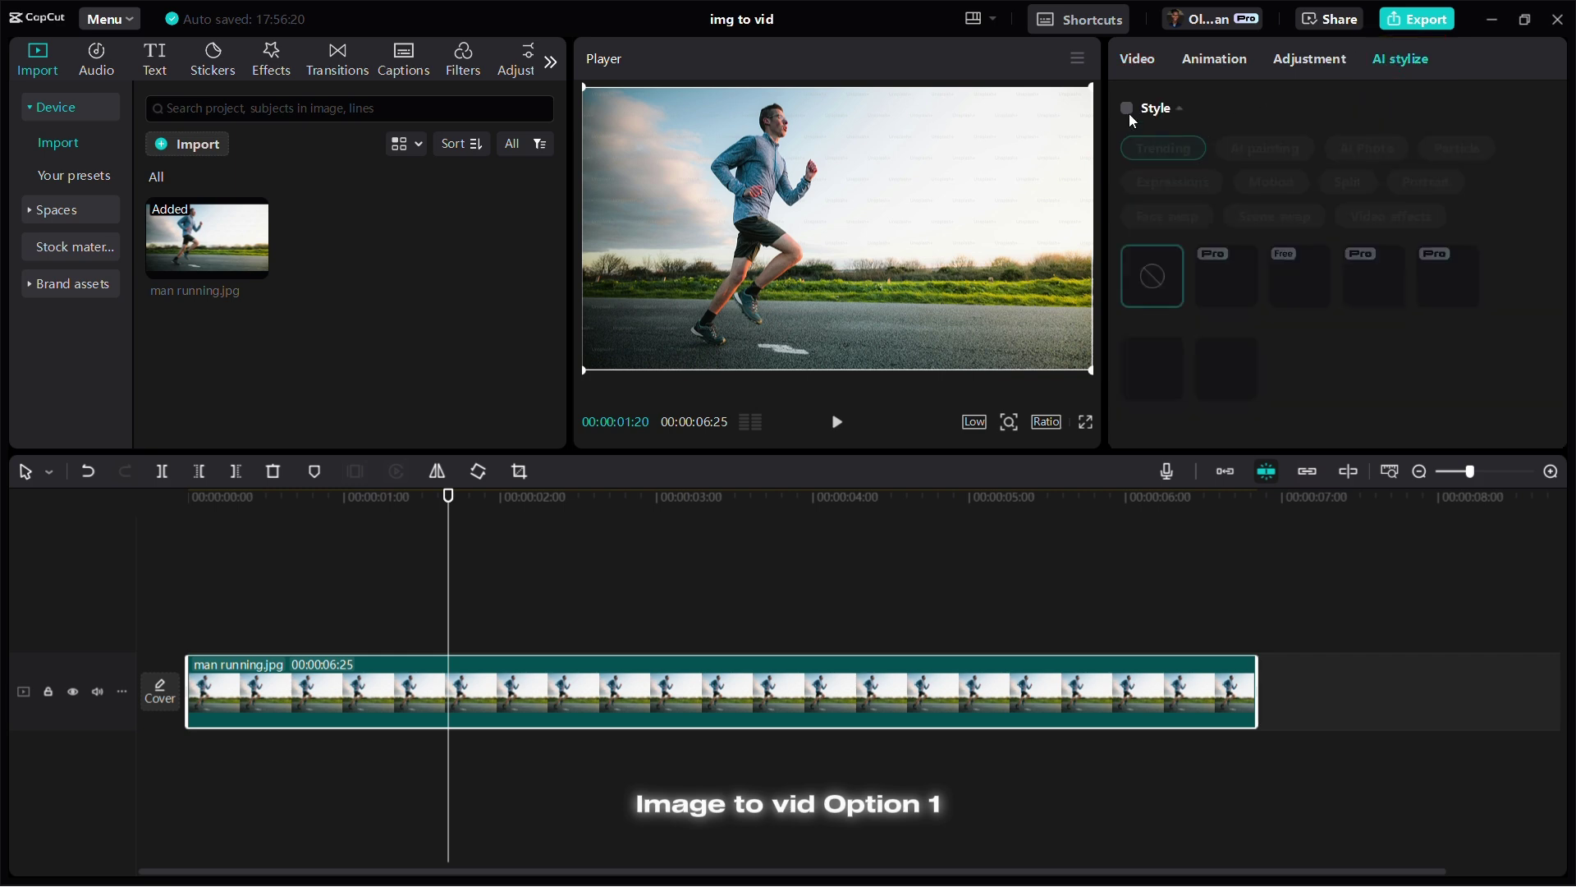
click(1128, 108)
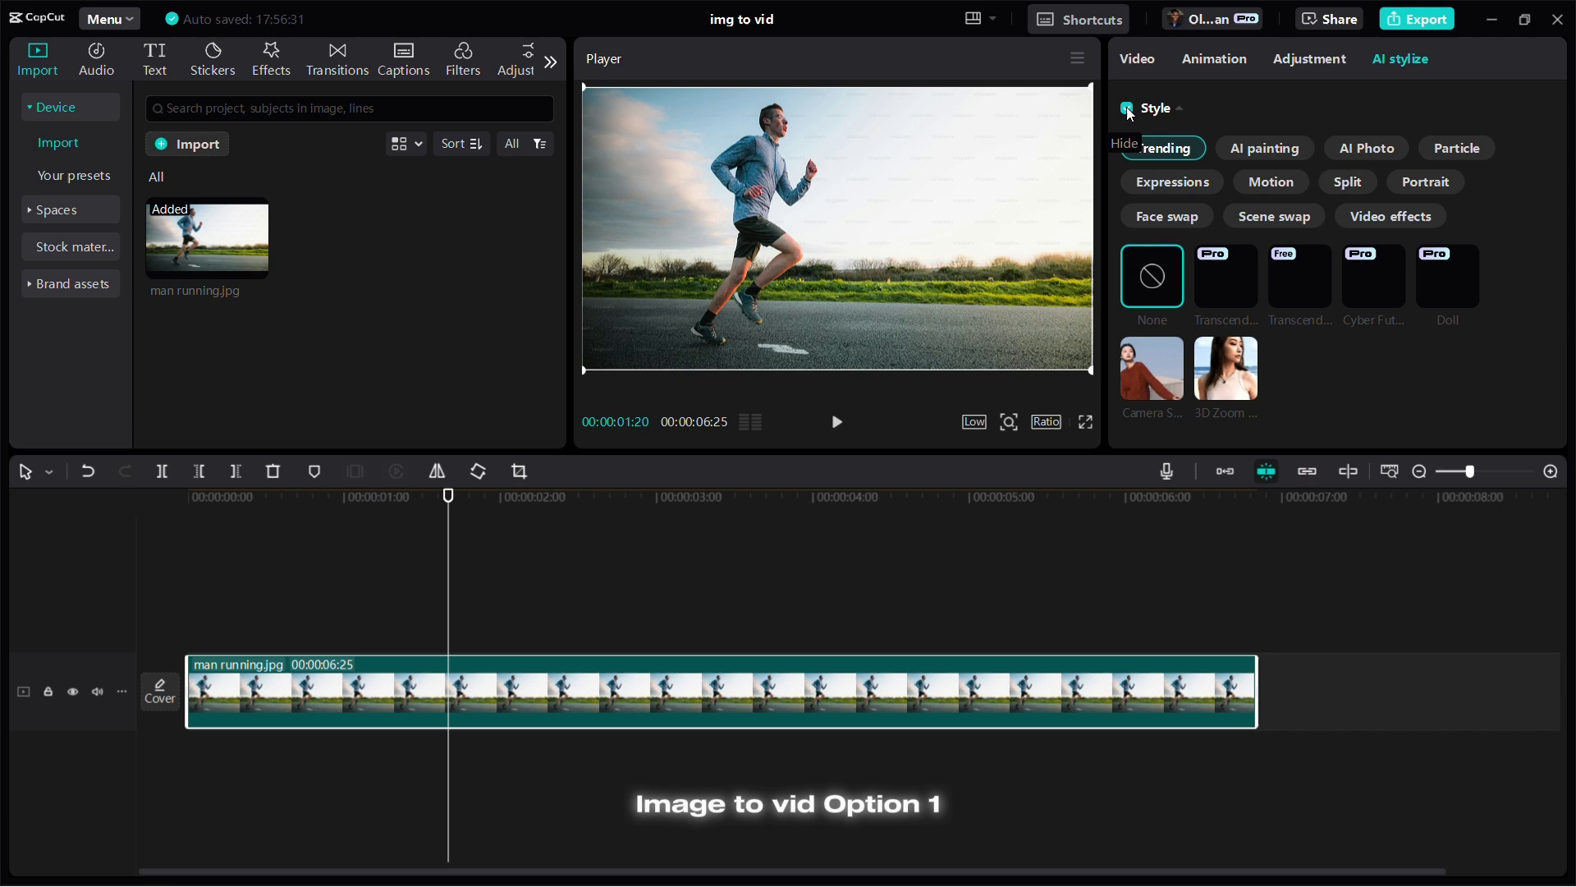
click(1283, 179)
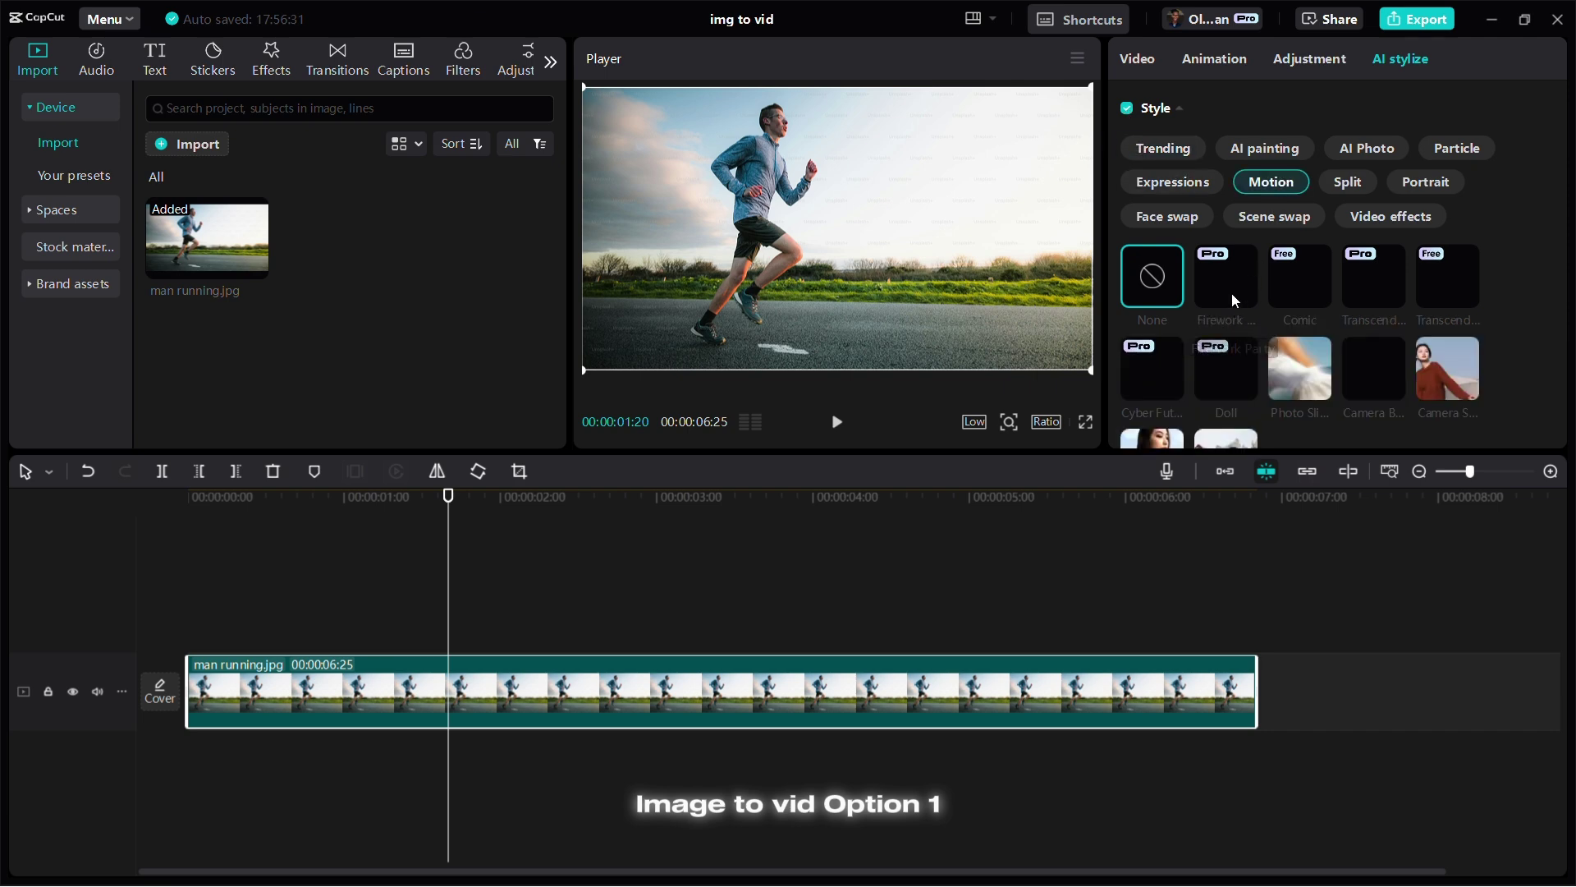
scroll(1347, 372, down, 2)
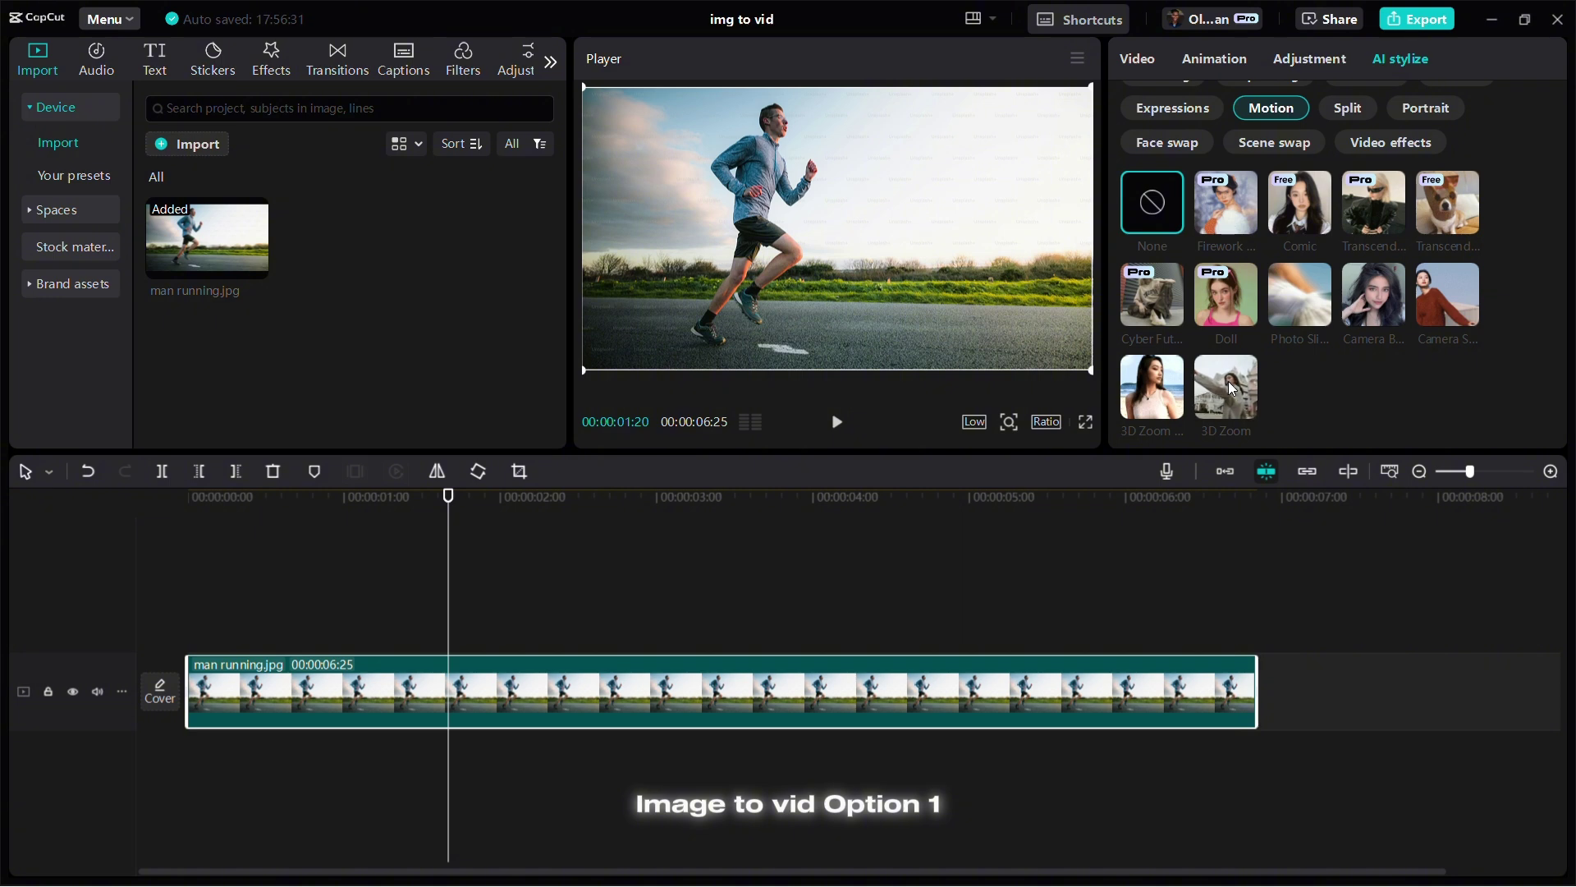
Split the photo clip at 3:09 and reposition the second piece on the main track.
click(634, 546)
click(704, 624)
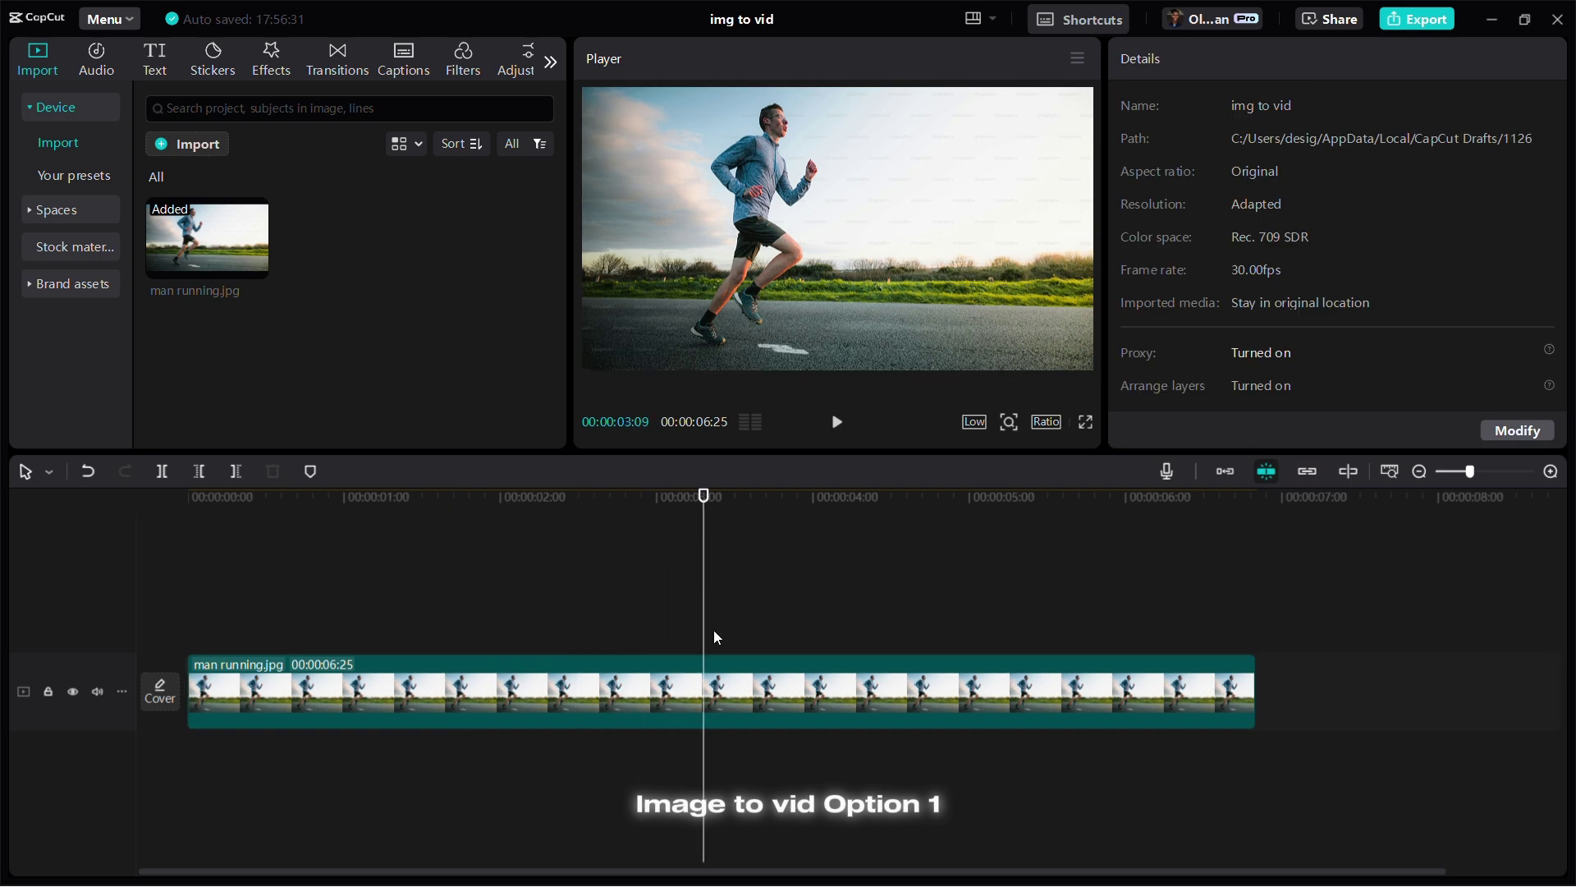
click(713, 697)
key(ctrl+b)
key(ctrl+minus)
key(ctrl+minus)
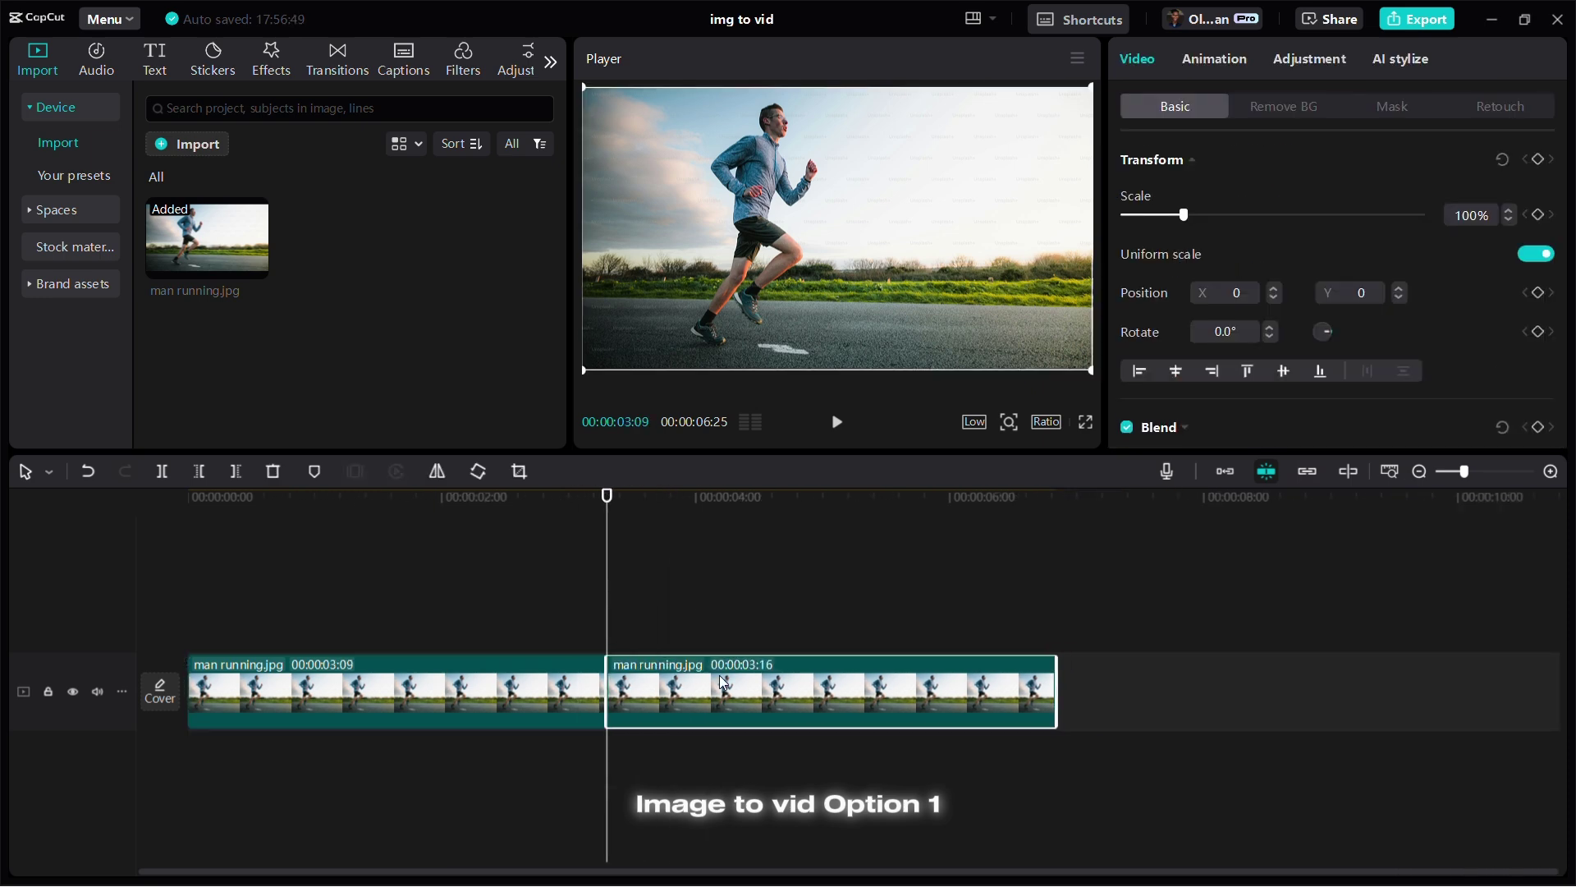
drag(680, 716, 1268, 624)
click(1166, 741)
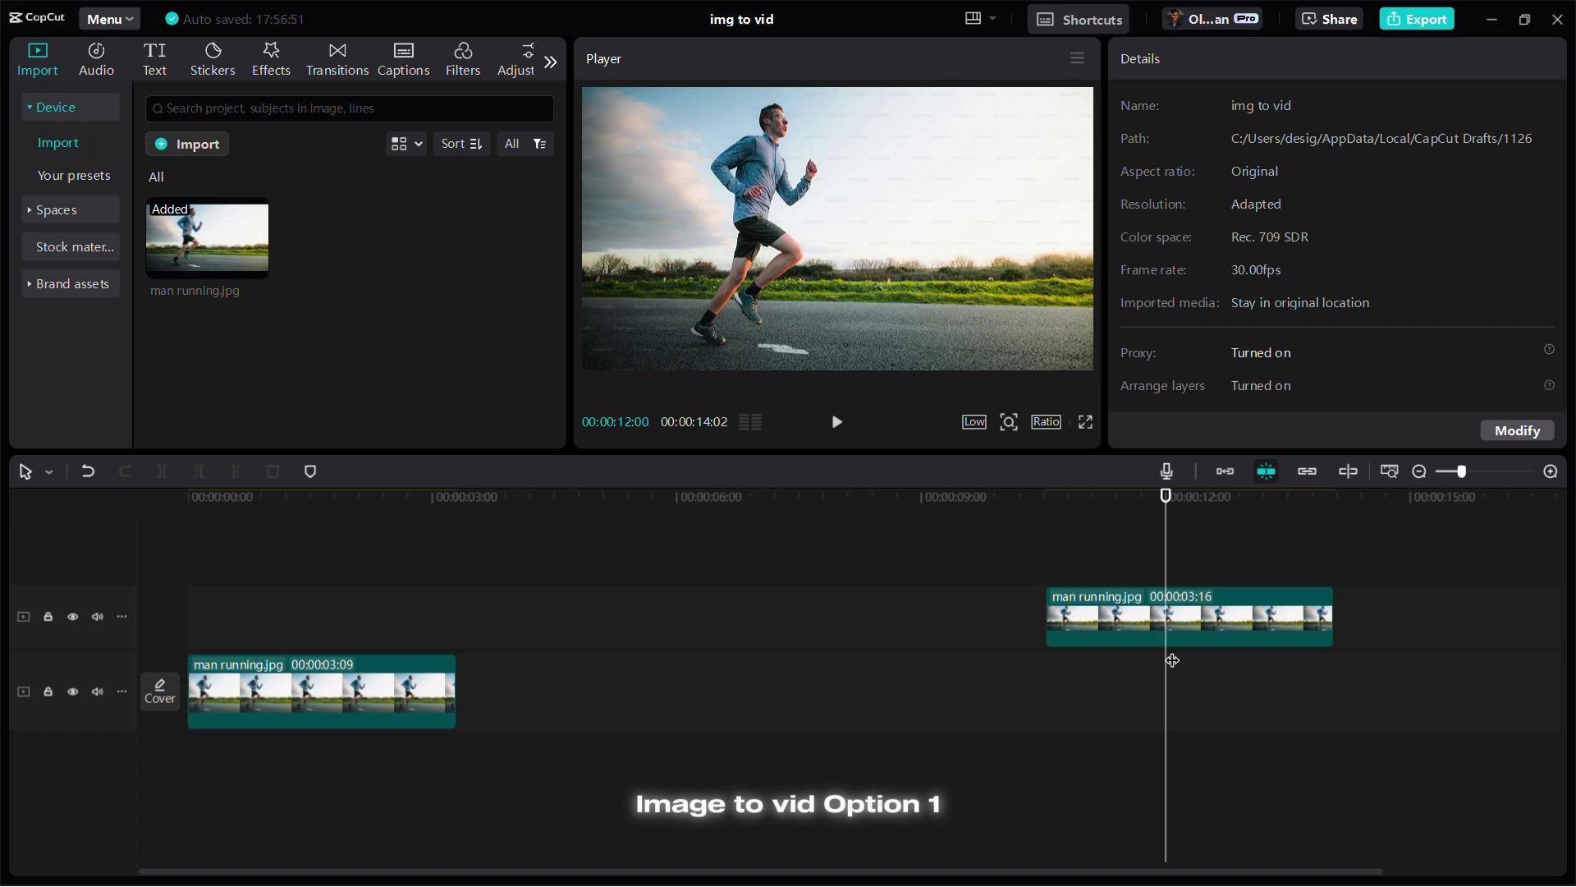
drag(1165, 624, 744, 696)
Lengthen the first clip to 4:27 and the second clip to 8:04, leaving a gap.
click(378, 680)
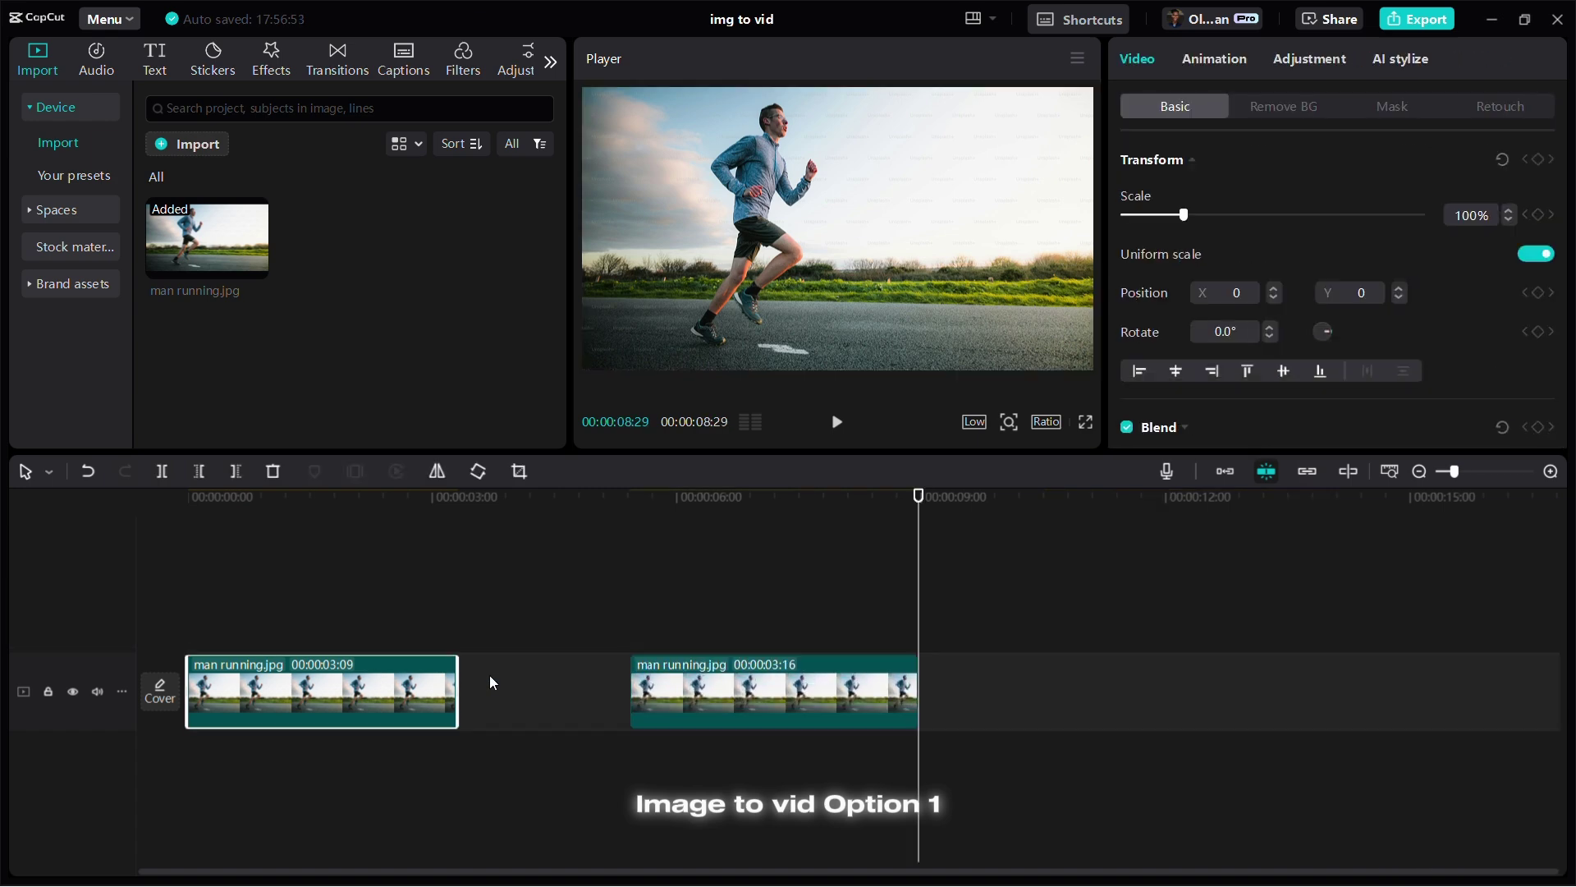
drag(457, 680, 586, 680)
click(492, 560)
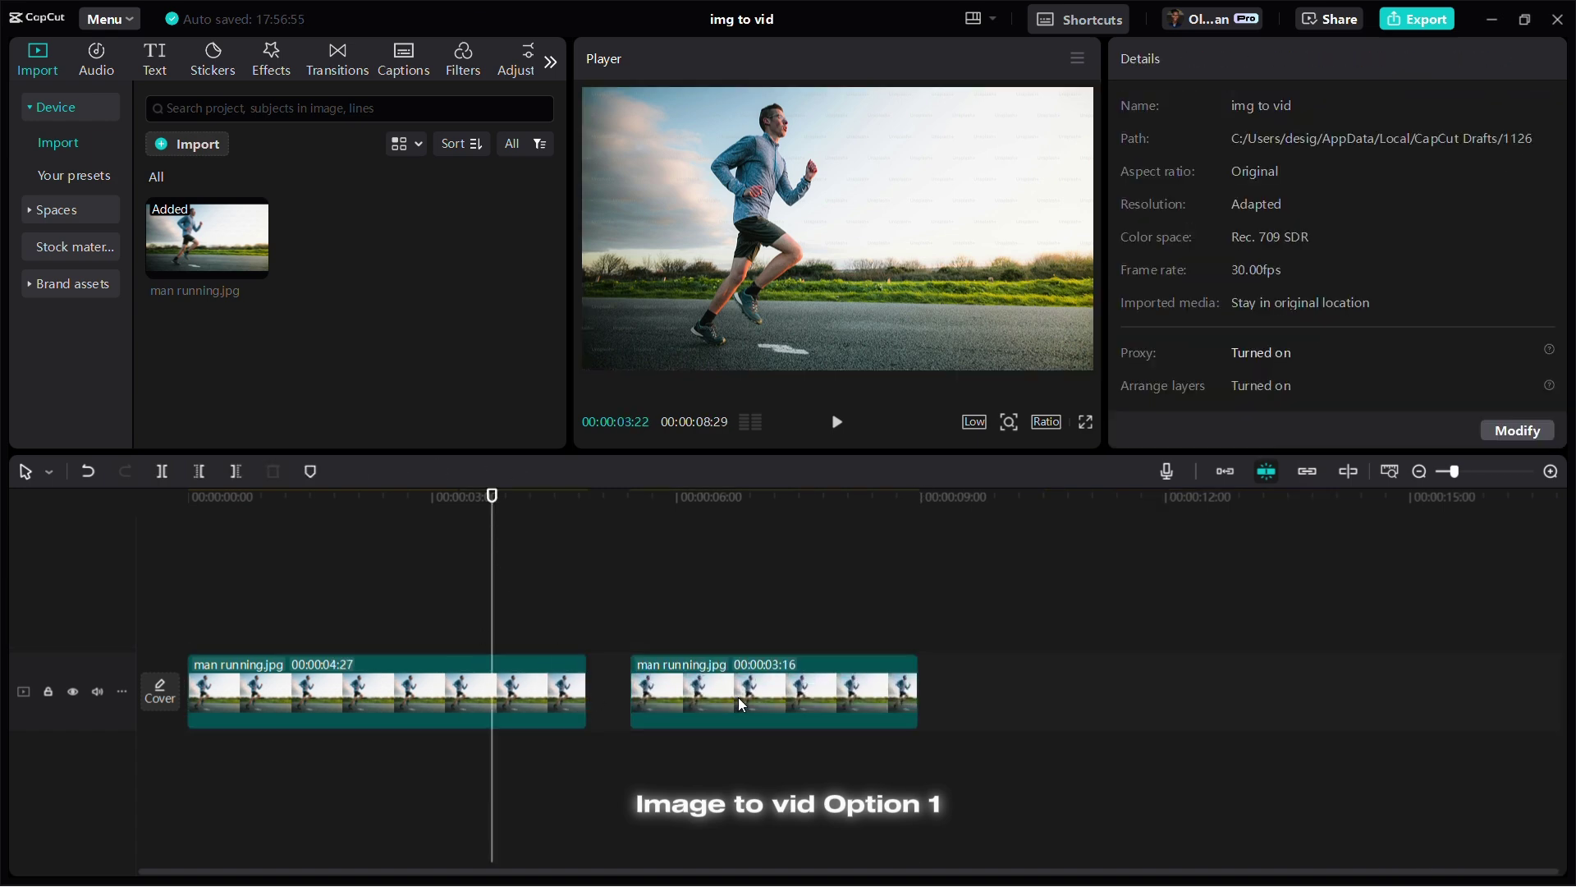
drag(741, 704, 759, 704)
drag(941, 692, 1311, 693)
click(496, 679)
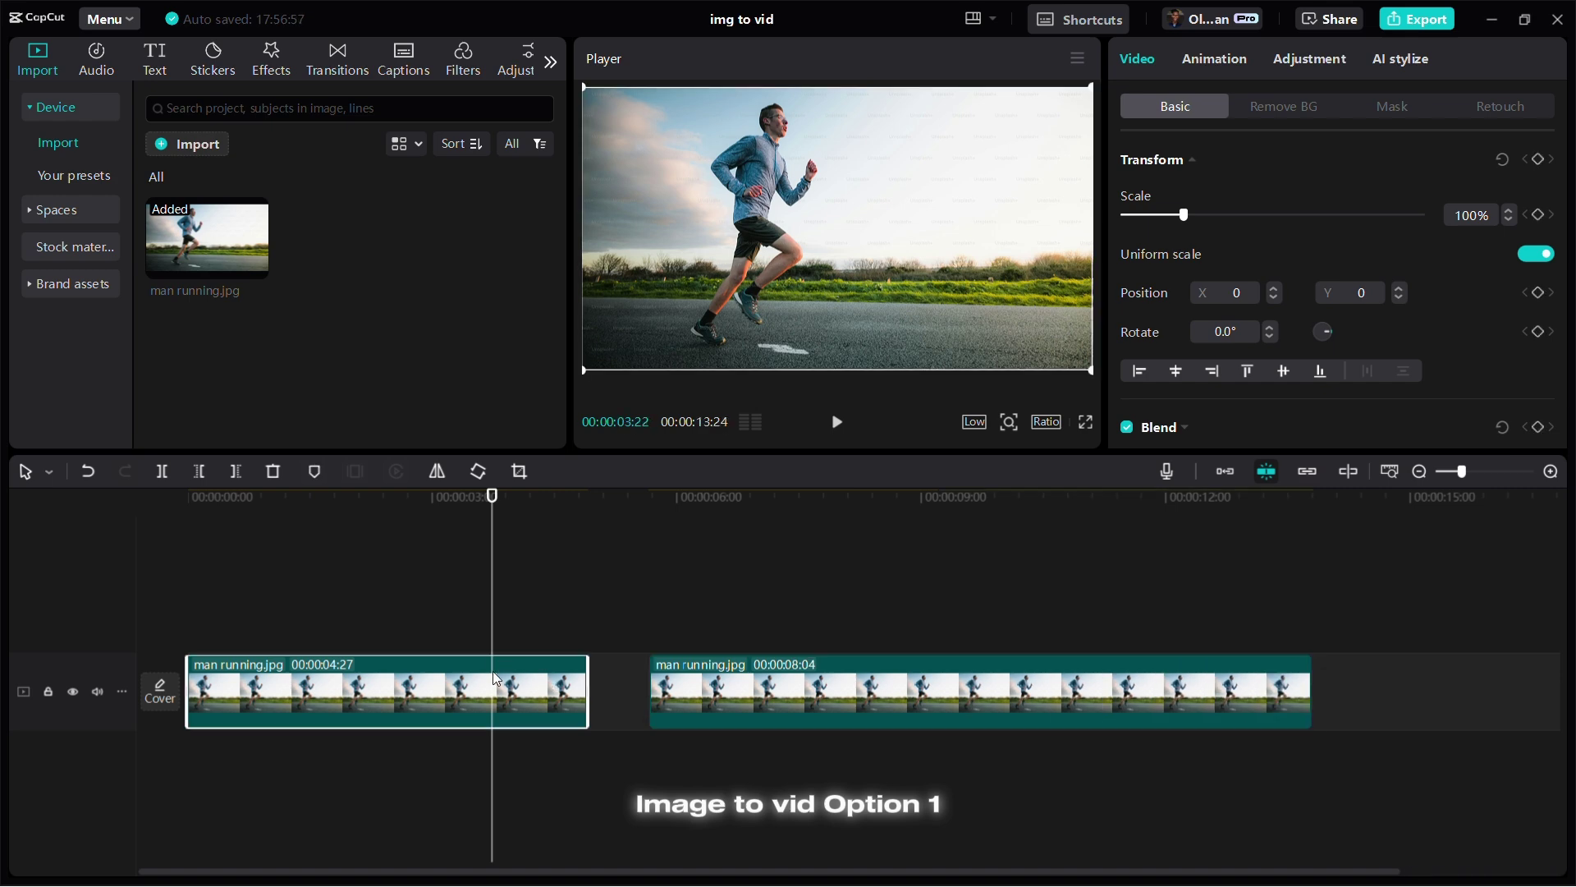
Apply the 3D Zoom motion style to the first clip and scrub to 3:19 to check it.
click(1402, 62)
scroll(1237, 268, down, 3)
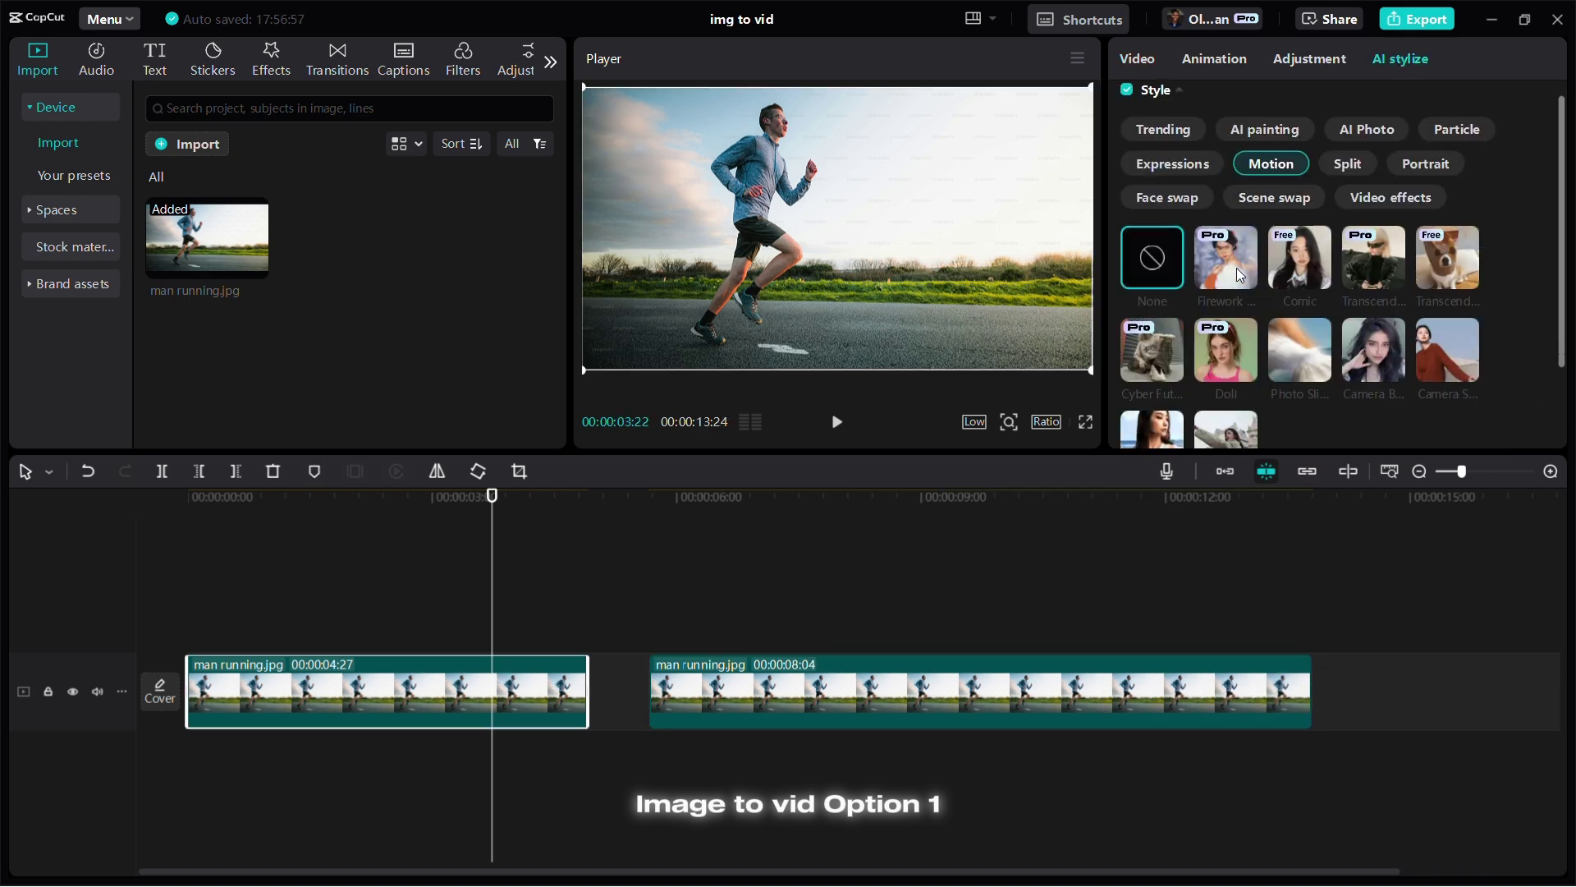
click(1167, 338)
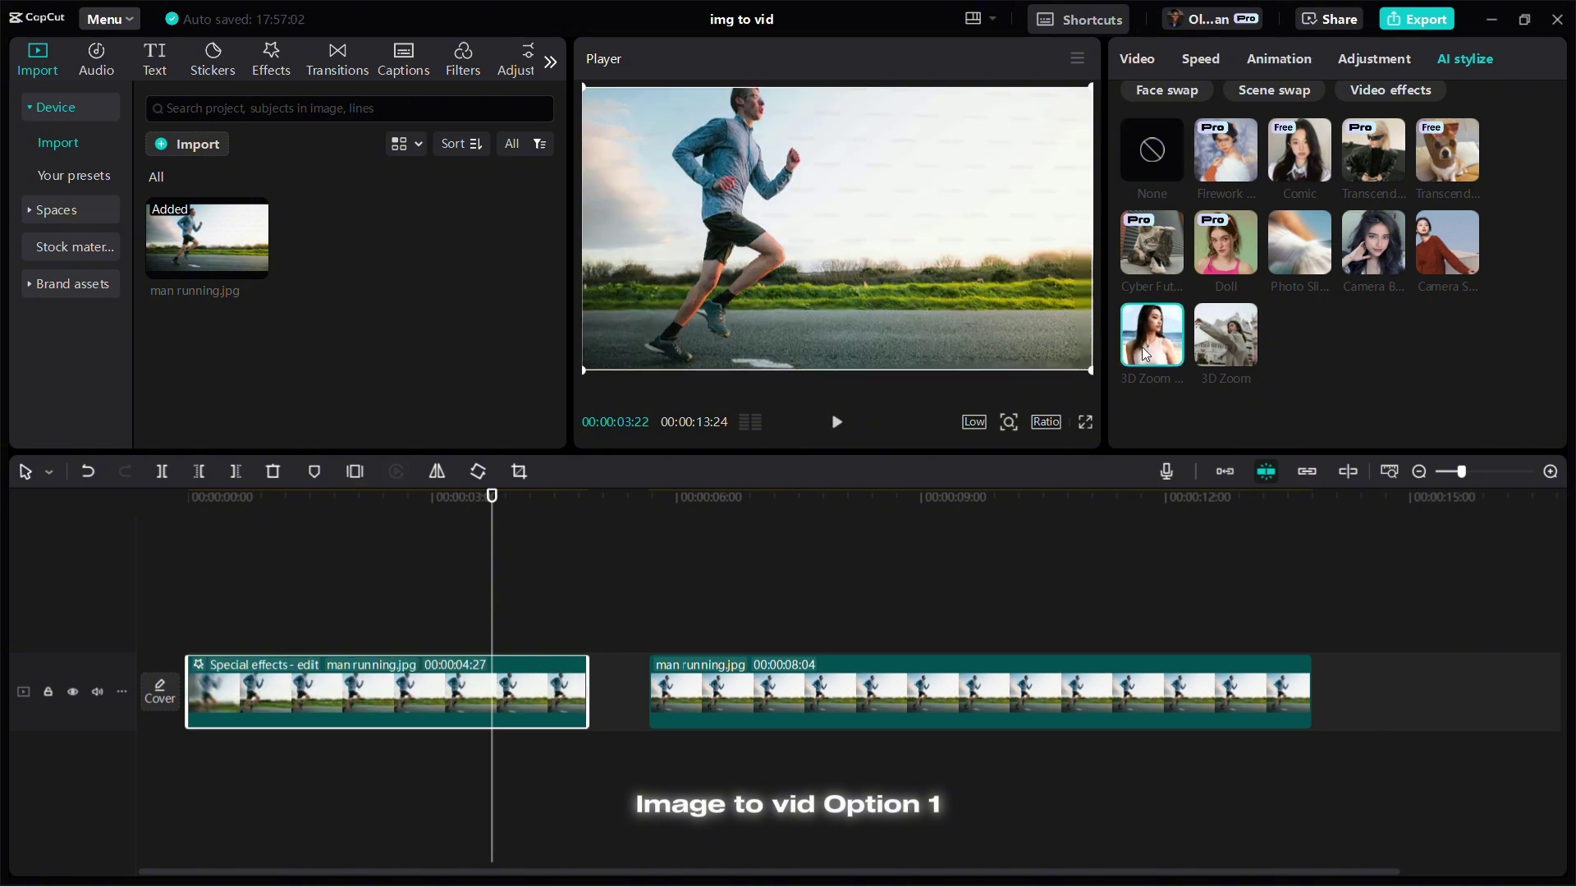
click(268, 526)
drag(268, 524, 483, 526)
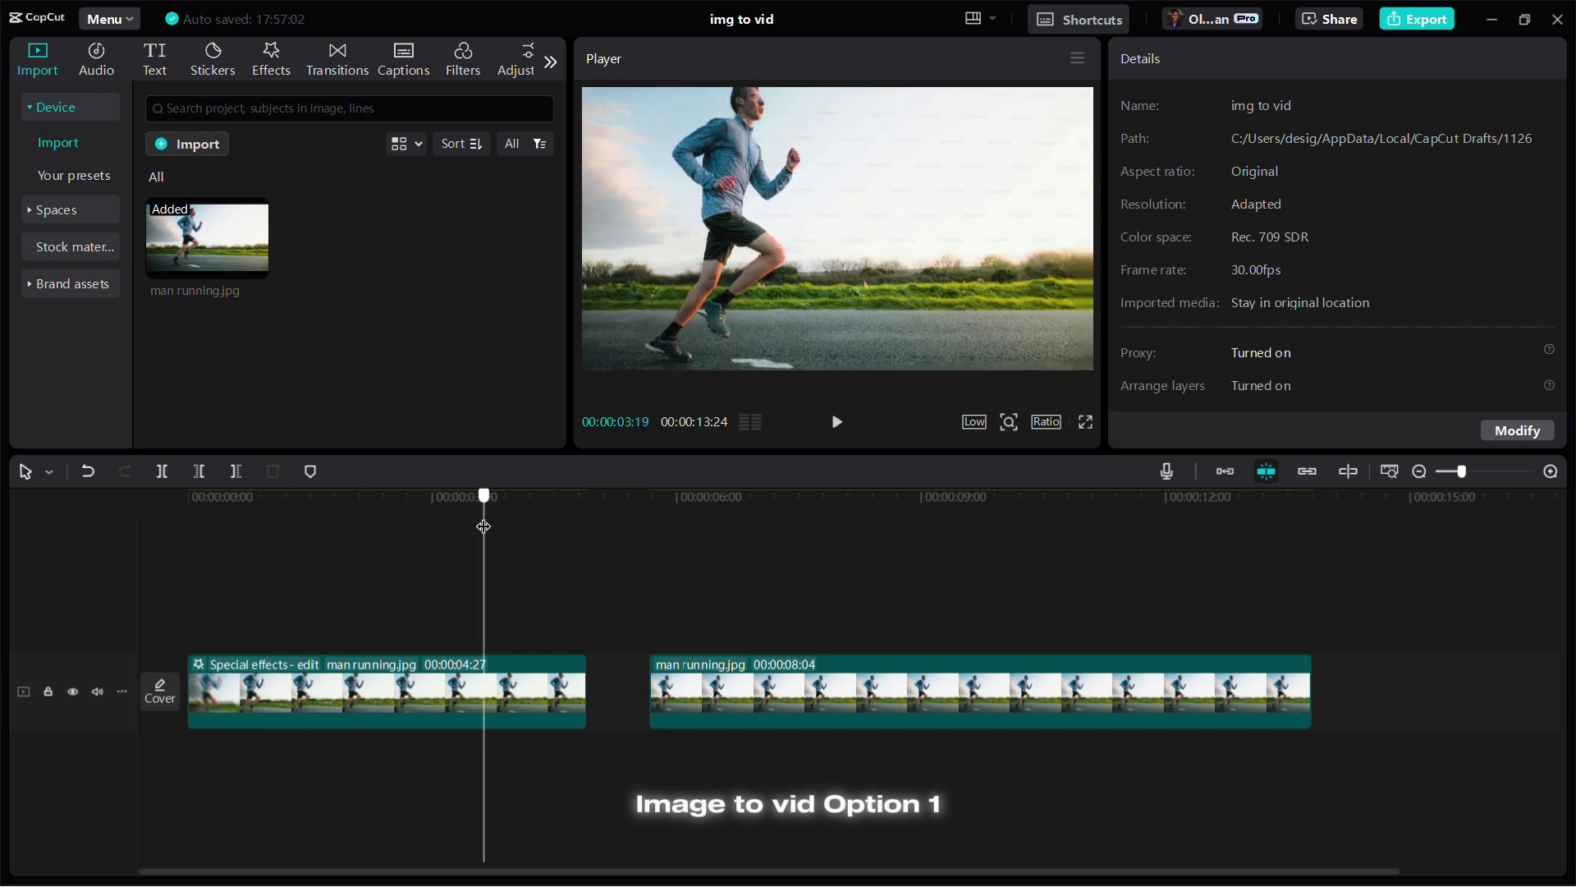
Switch the Player preview quality from Low to High and play from the start.
click(974, 422)
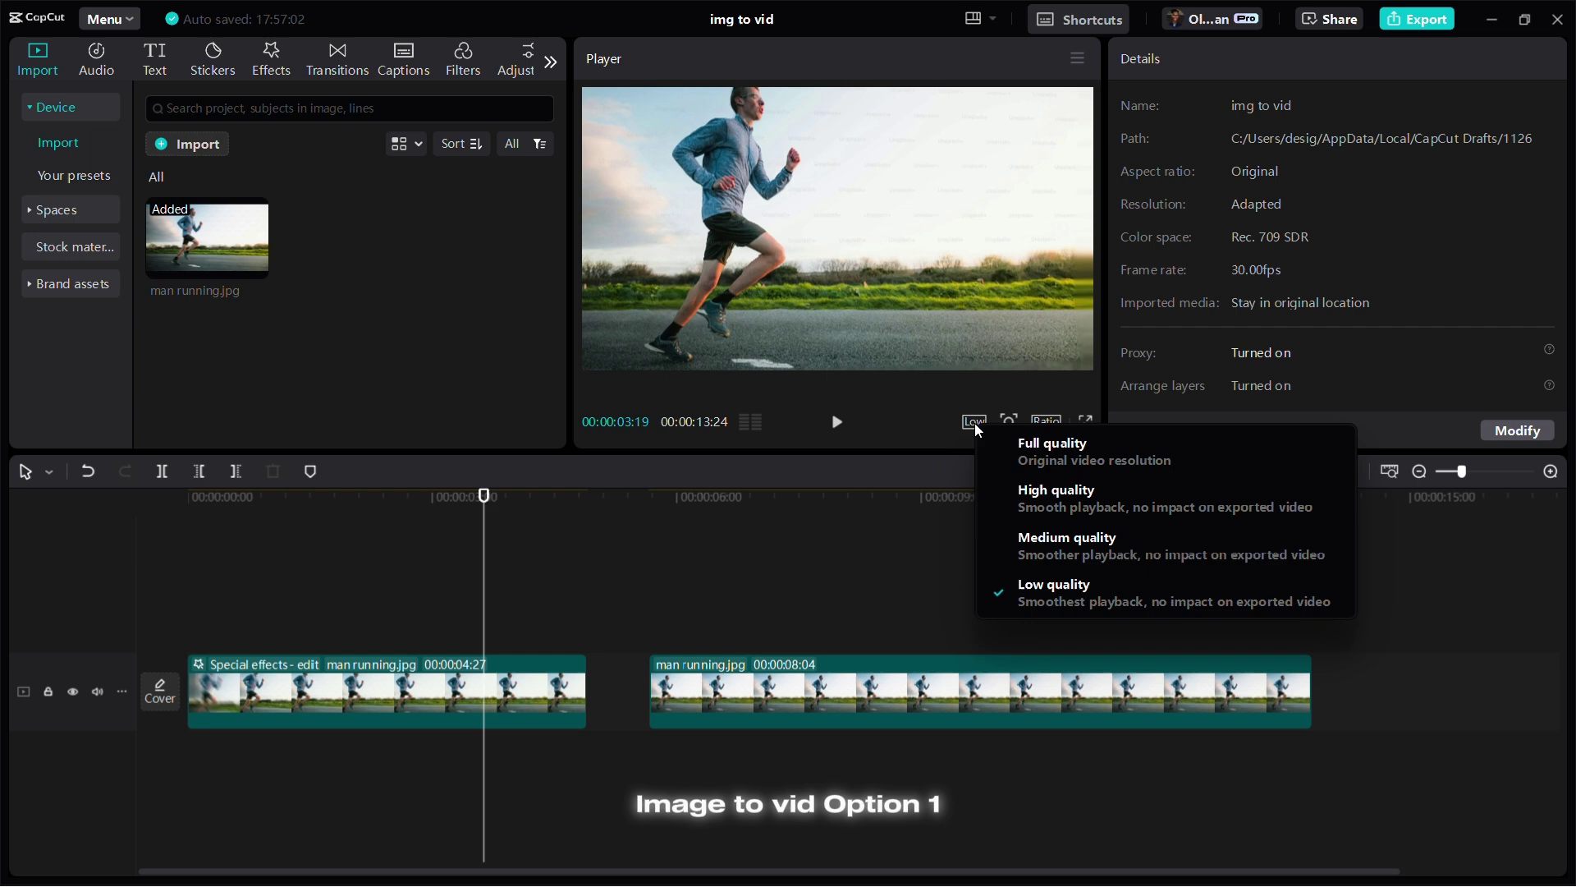
click(1067, 505)
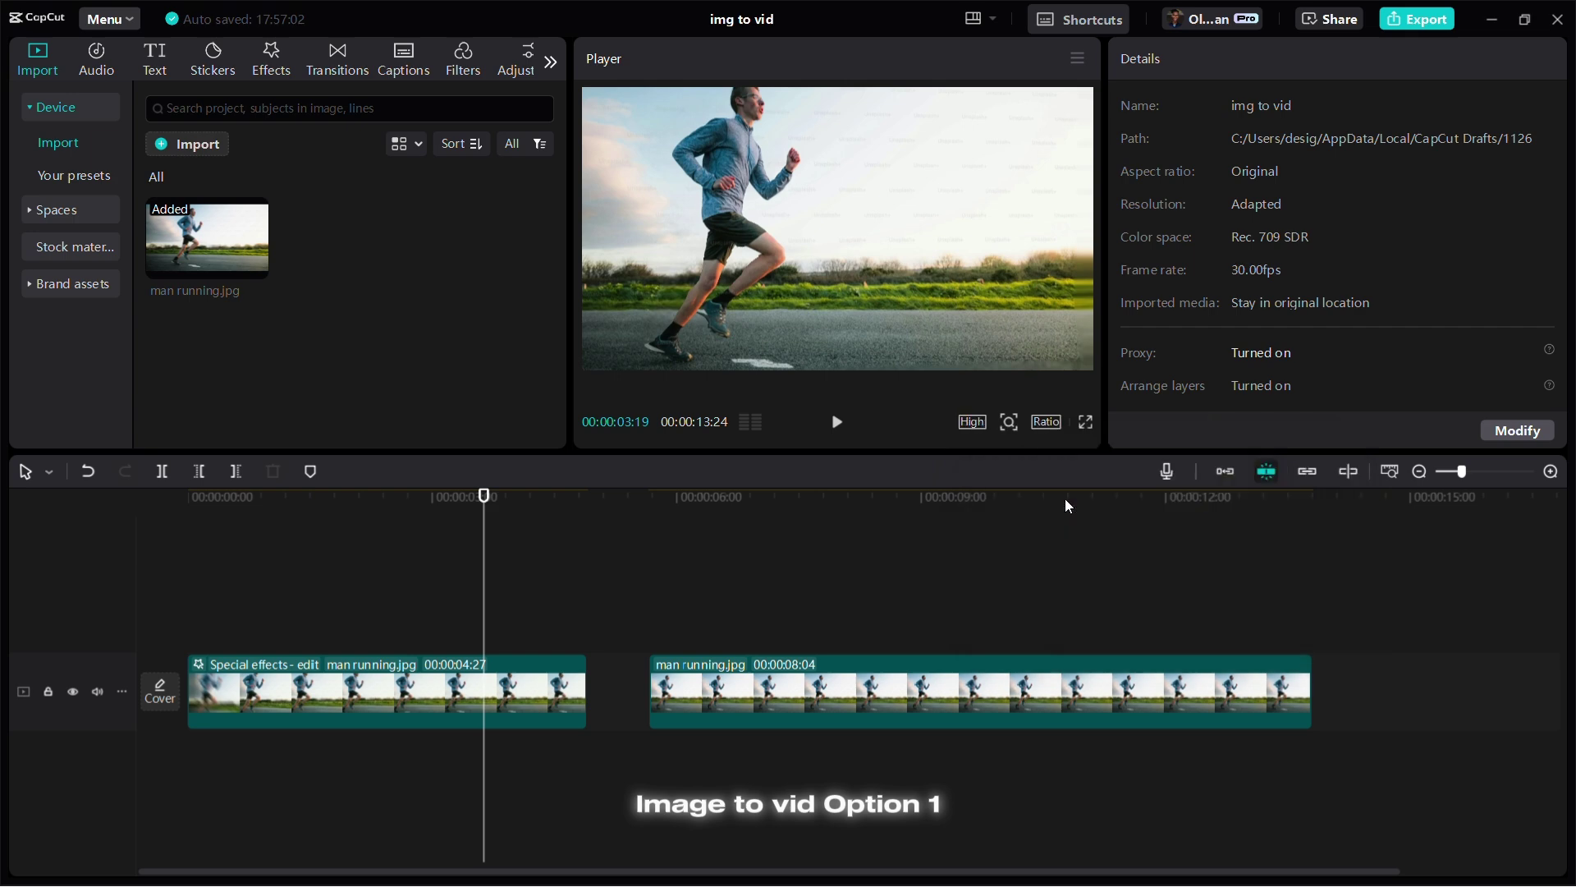
drag(316, 530, 81, 530)
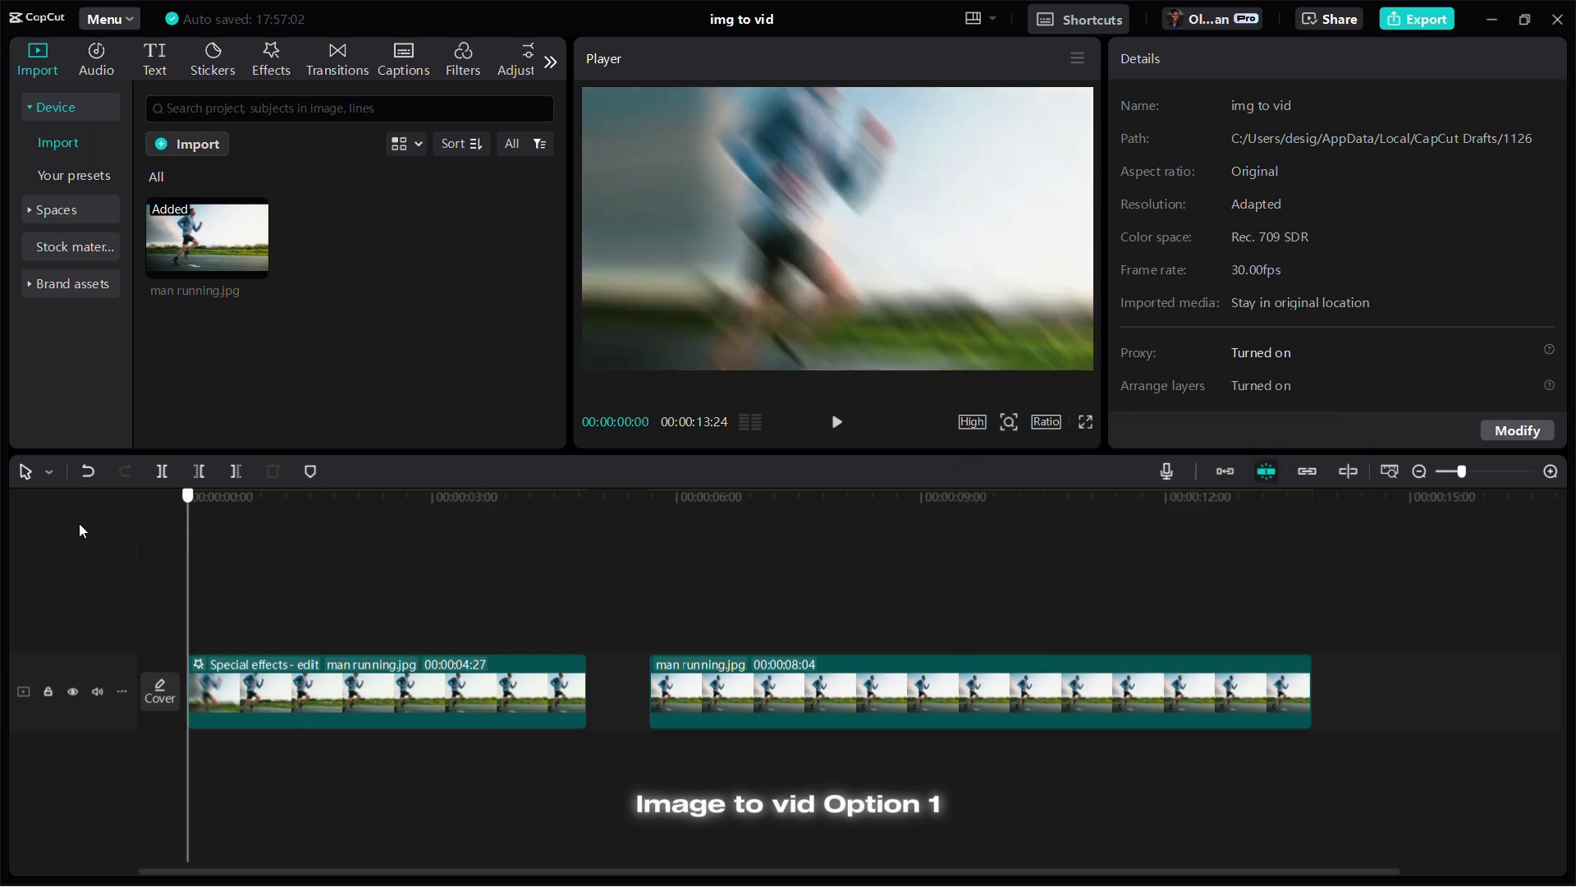
key(space)
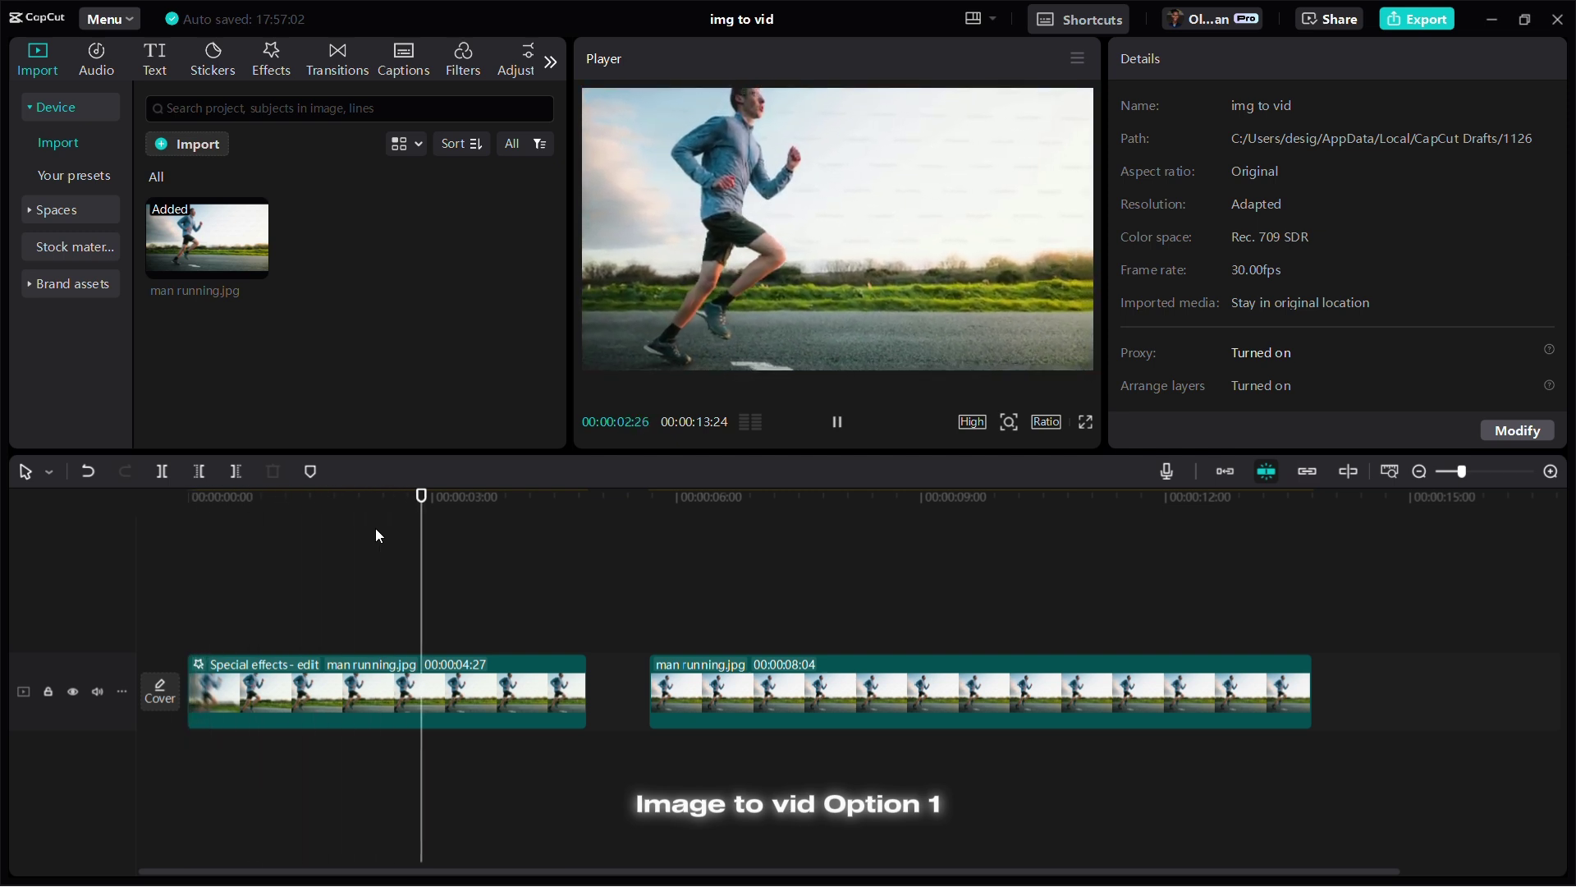
Scrub and replay the clips, stopping at 6:09 with the second clip selected.
drag(684, 523, 5, 530)
key(space)
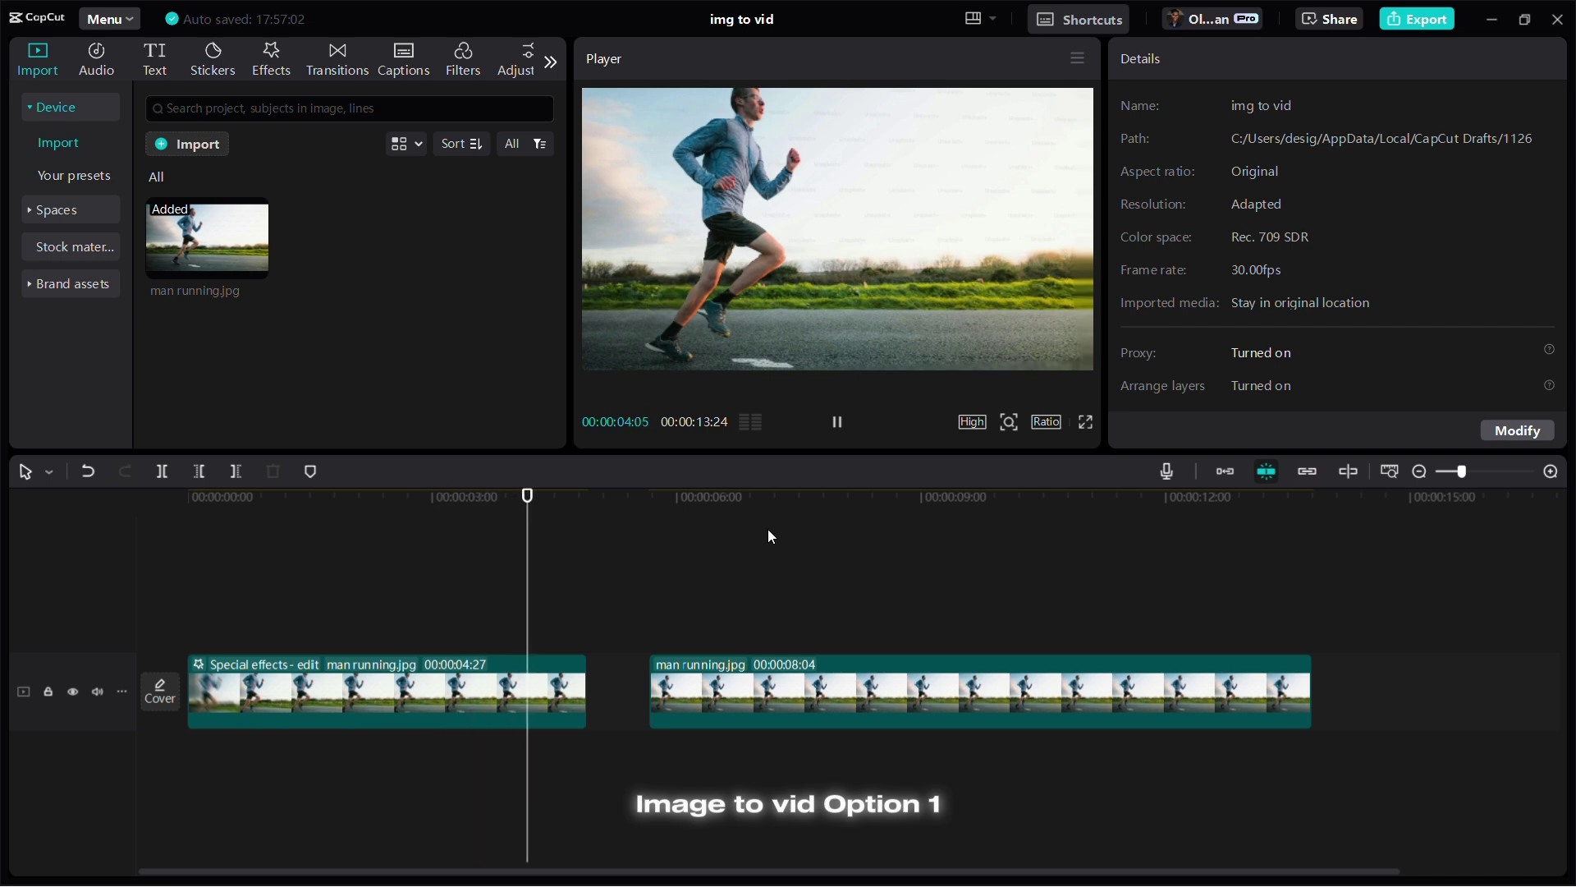
click(701, 515)
click(714, 705)
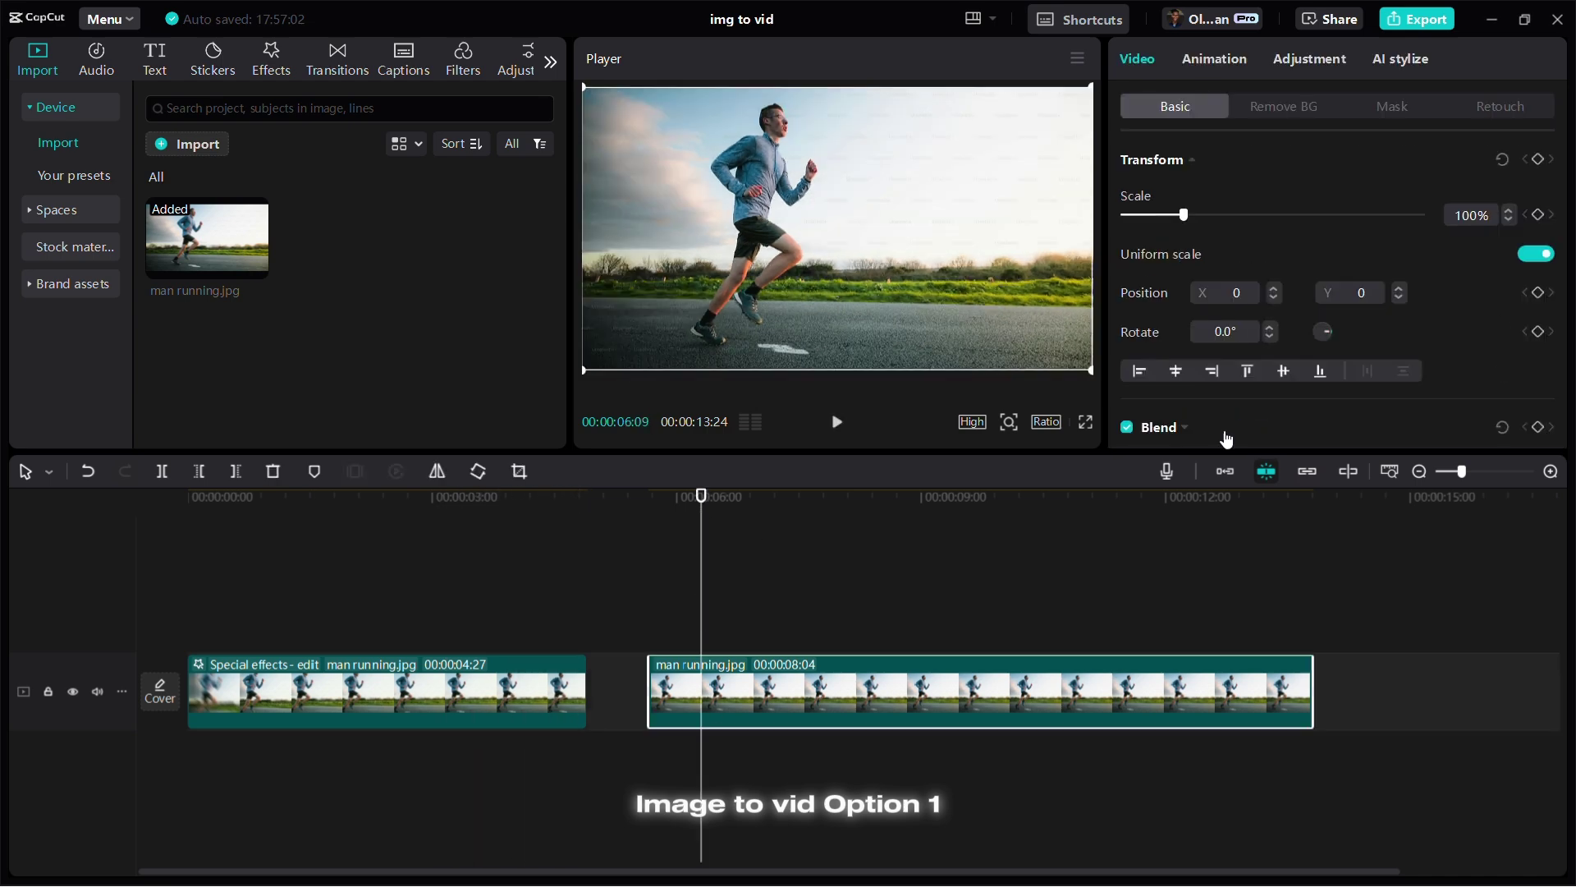
Give the second clip the Photo Slide motion style and play it back, stopping at 9:09.
click(1403, 59)
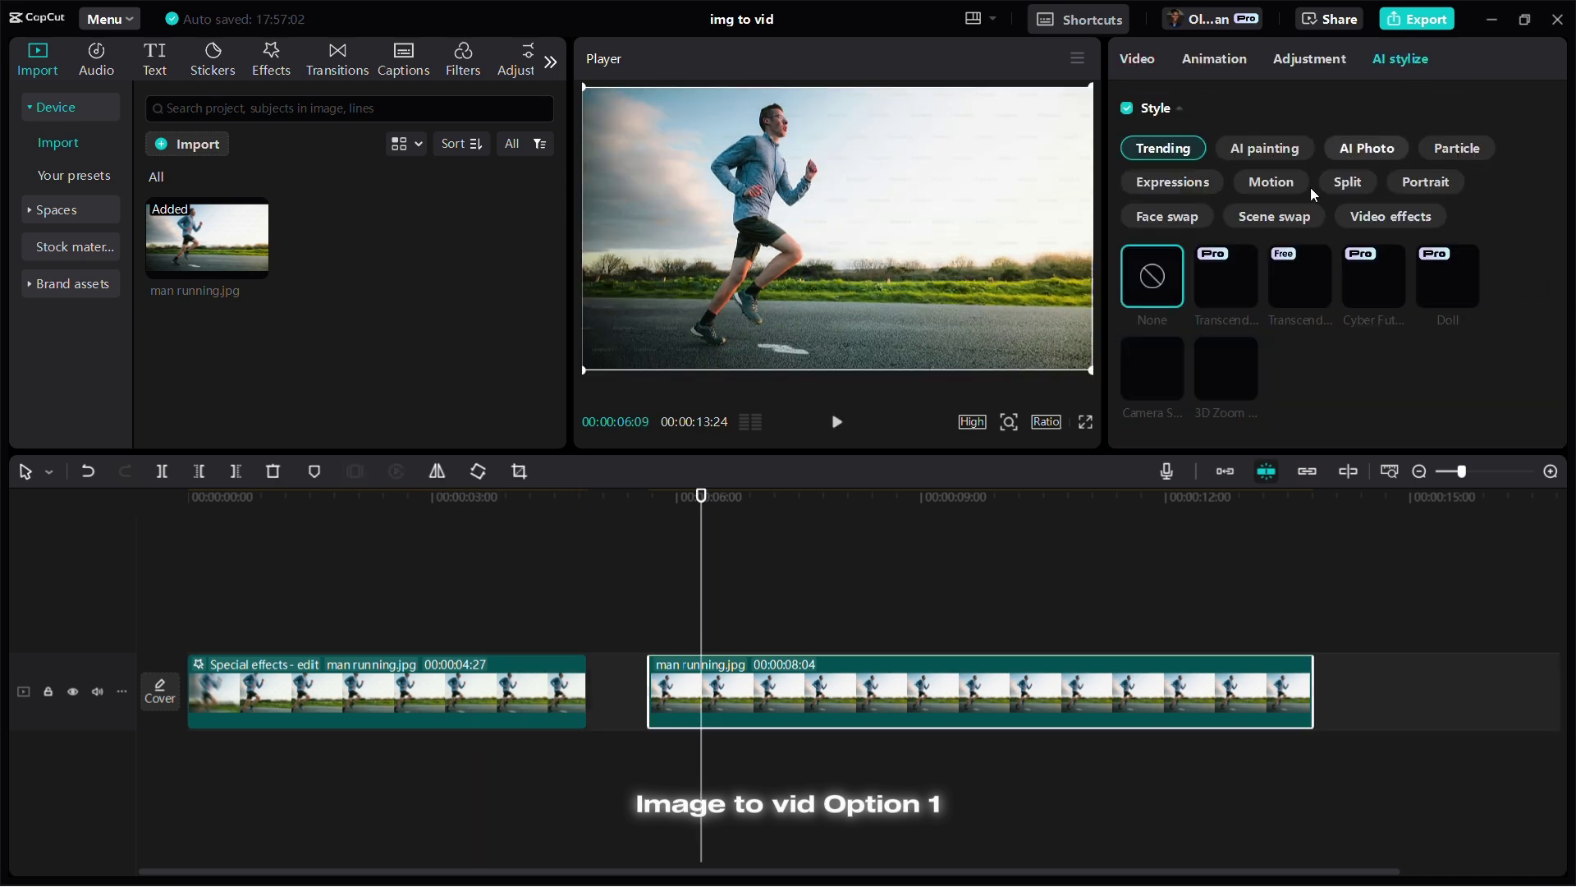
click(1262, 182)
scroll(1281, 329, down, 2)
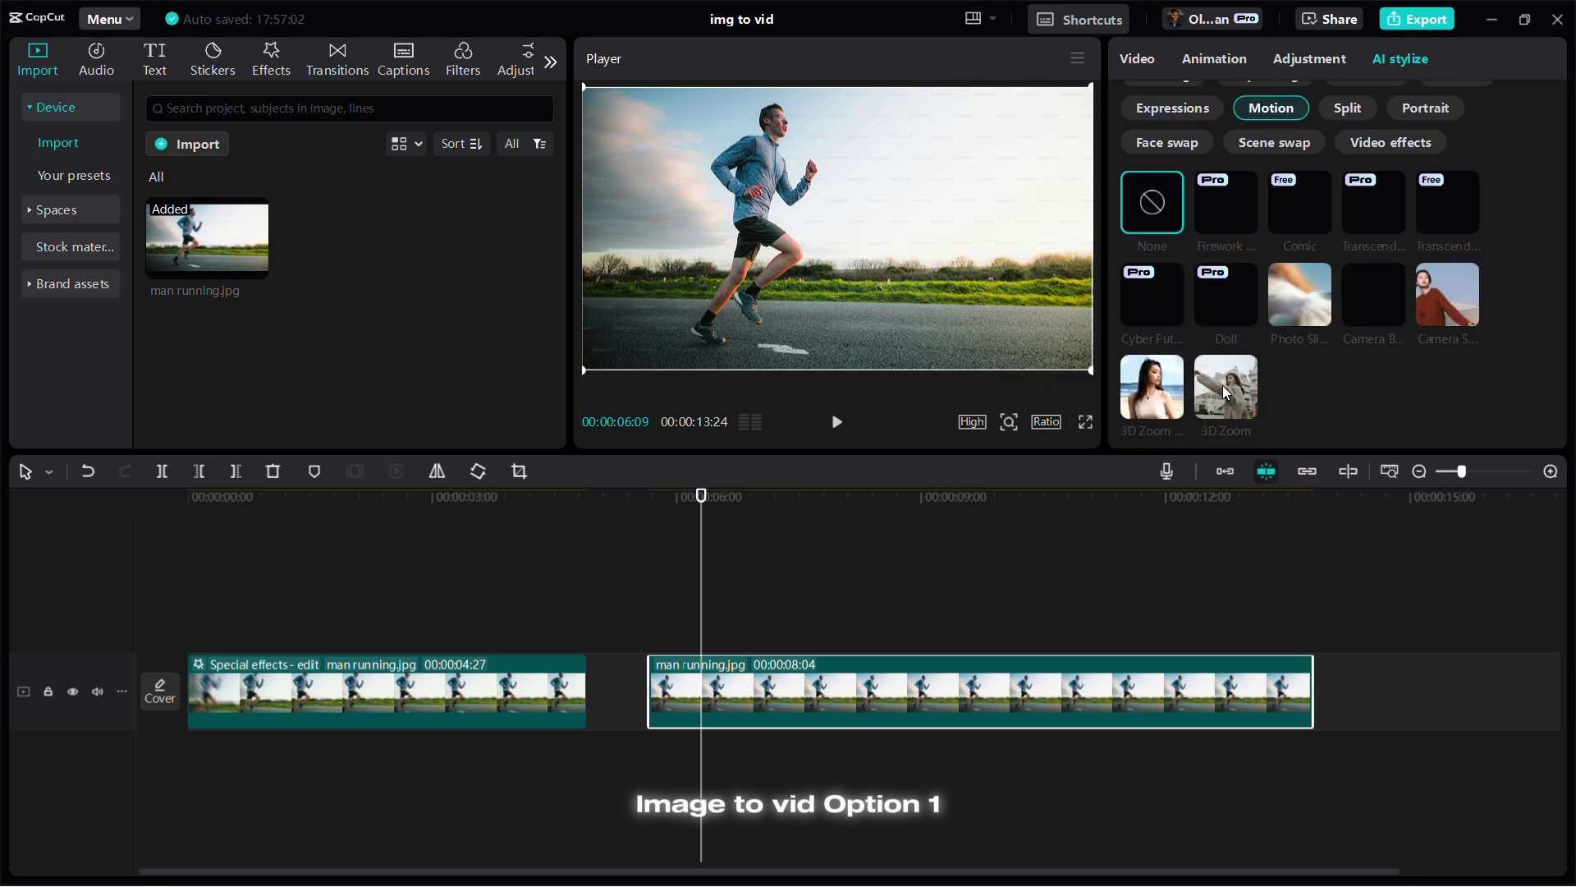
click(1302, 295)
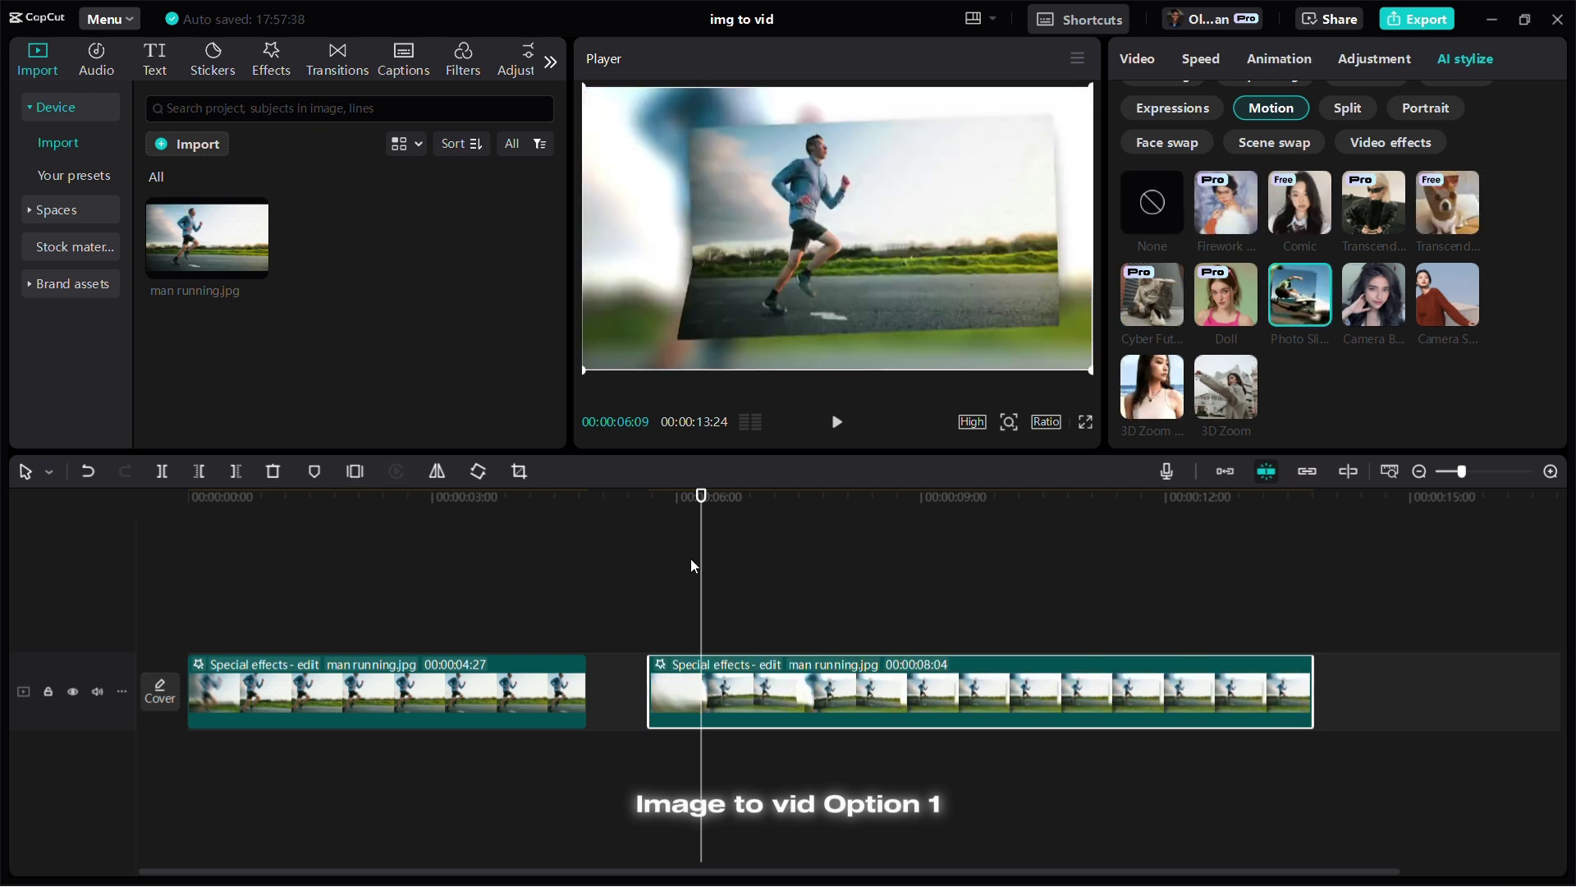
click(659, 507)
key(space)
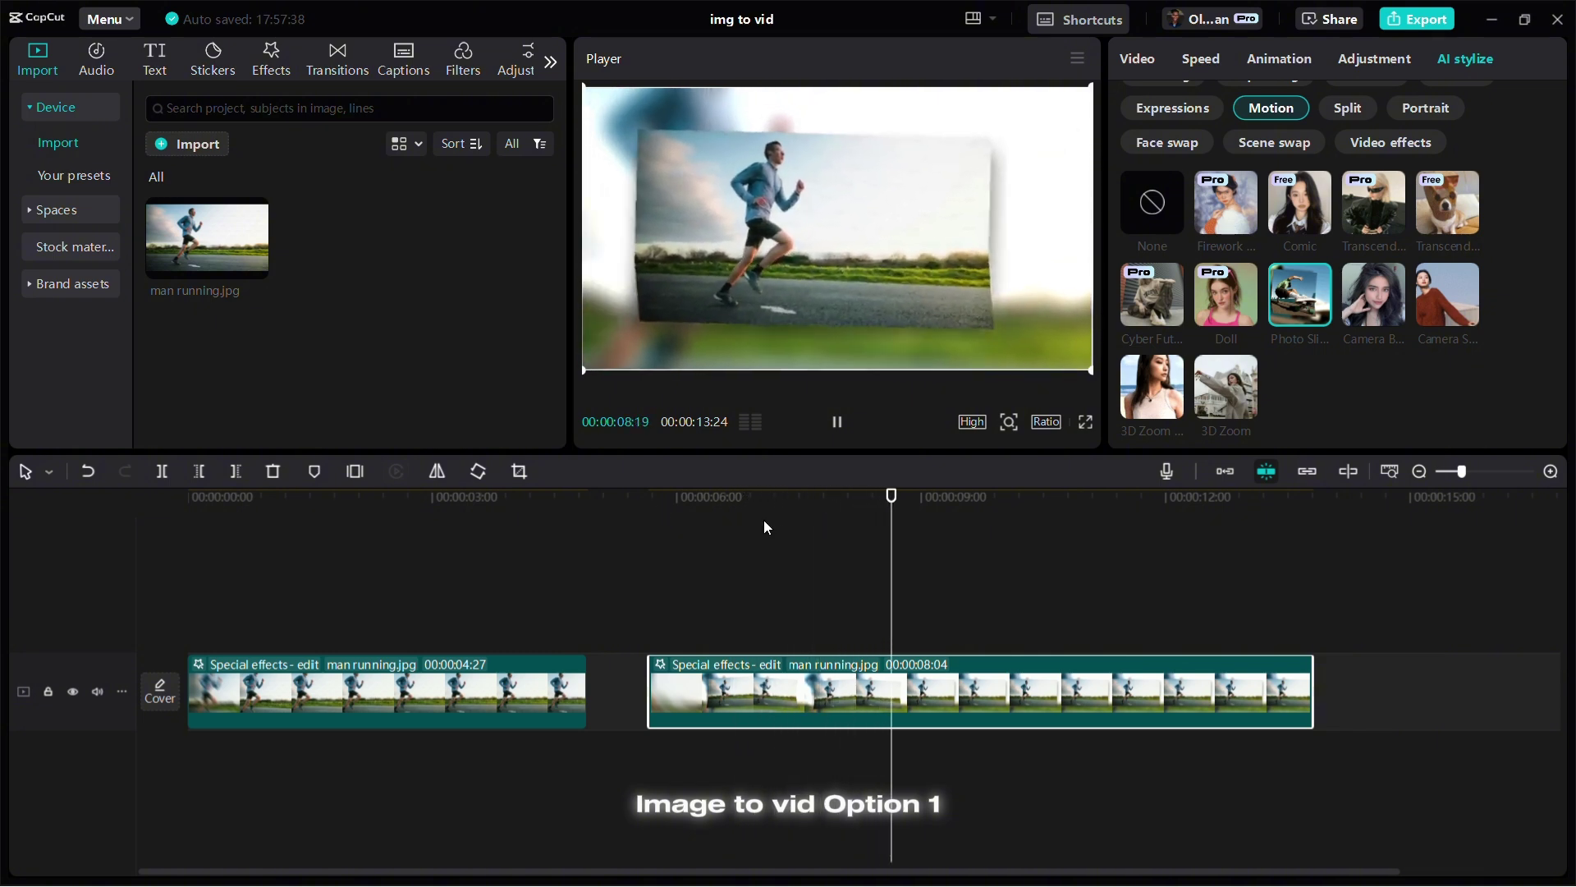
click(945, 677)
Split the stylized clip at 9:09 and shift the right piece along the timeline.
key(ctrl+b)
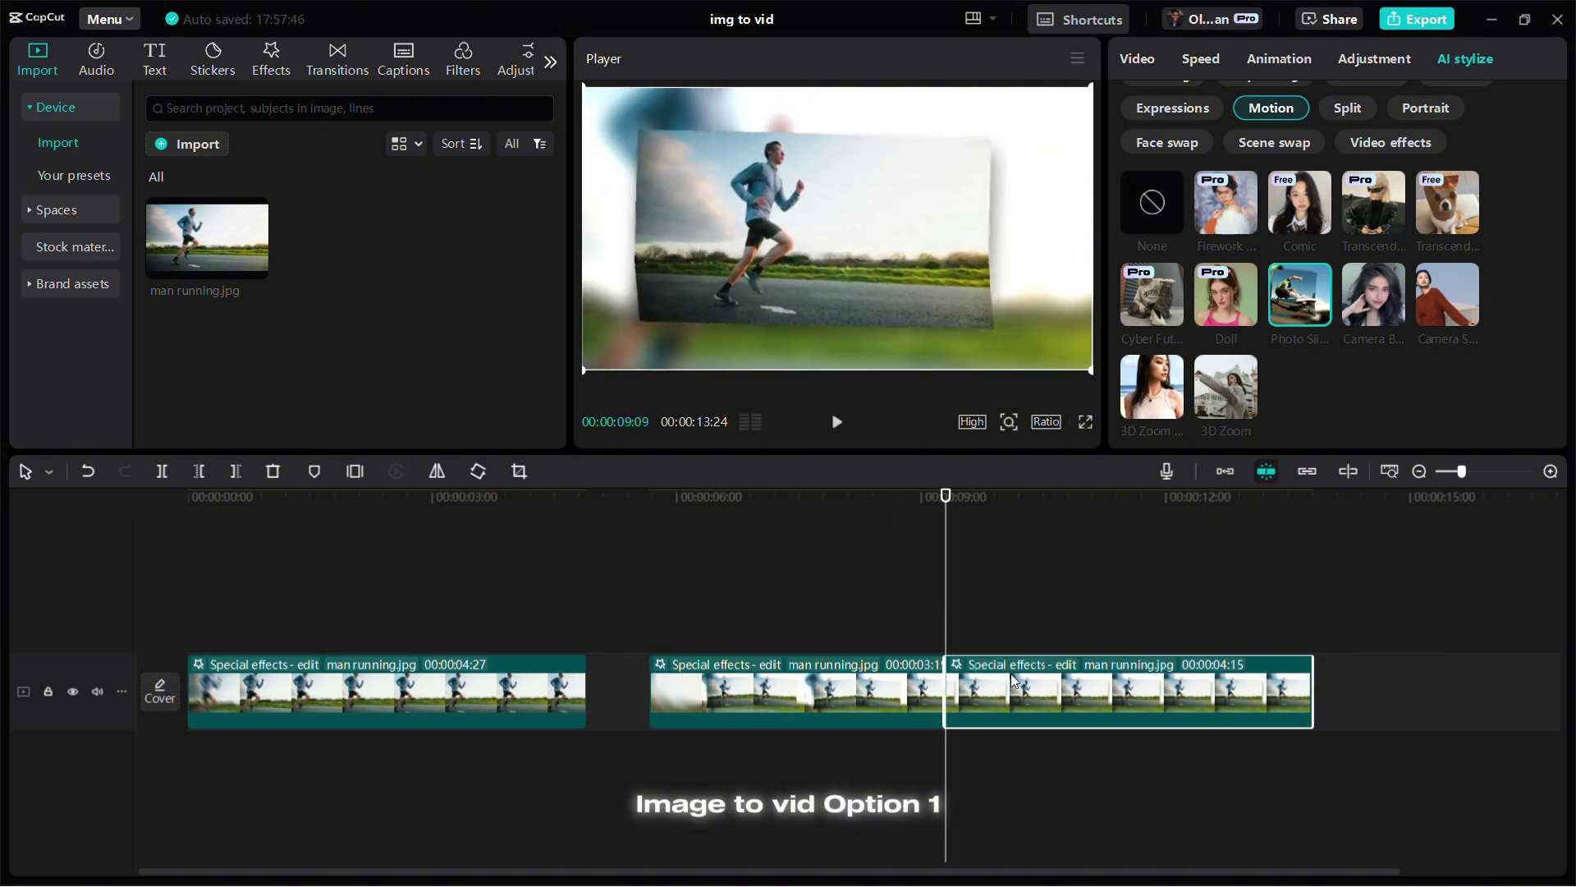
drag(1011, 673, 1058, 682)
click(1213, 540)
Replace the third clip's Photo Slide style with the Camera Shake motion preset.
click(1469, 59)
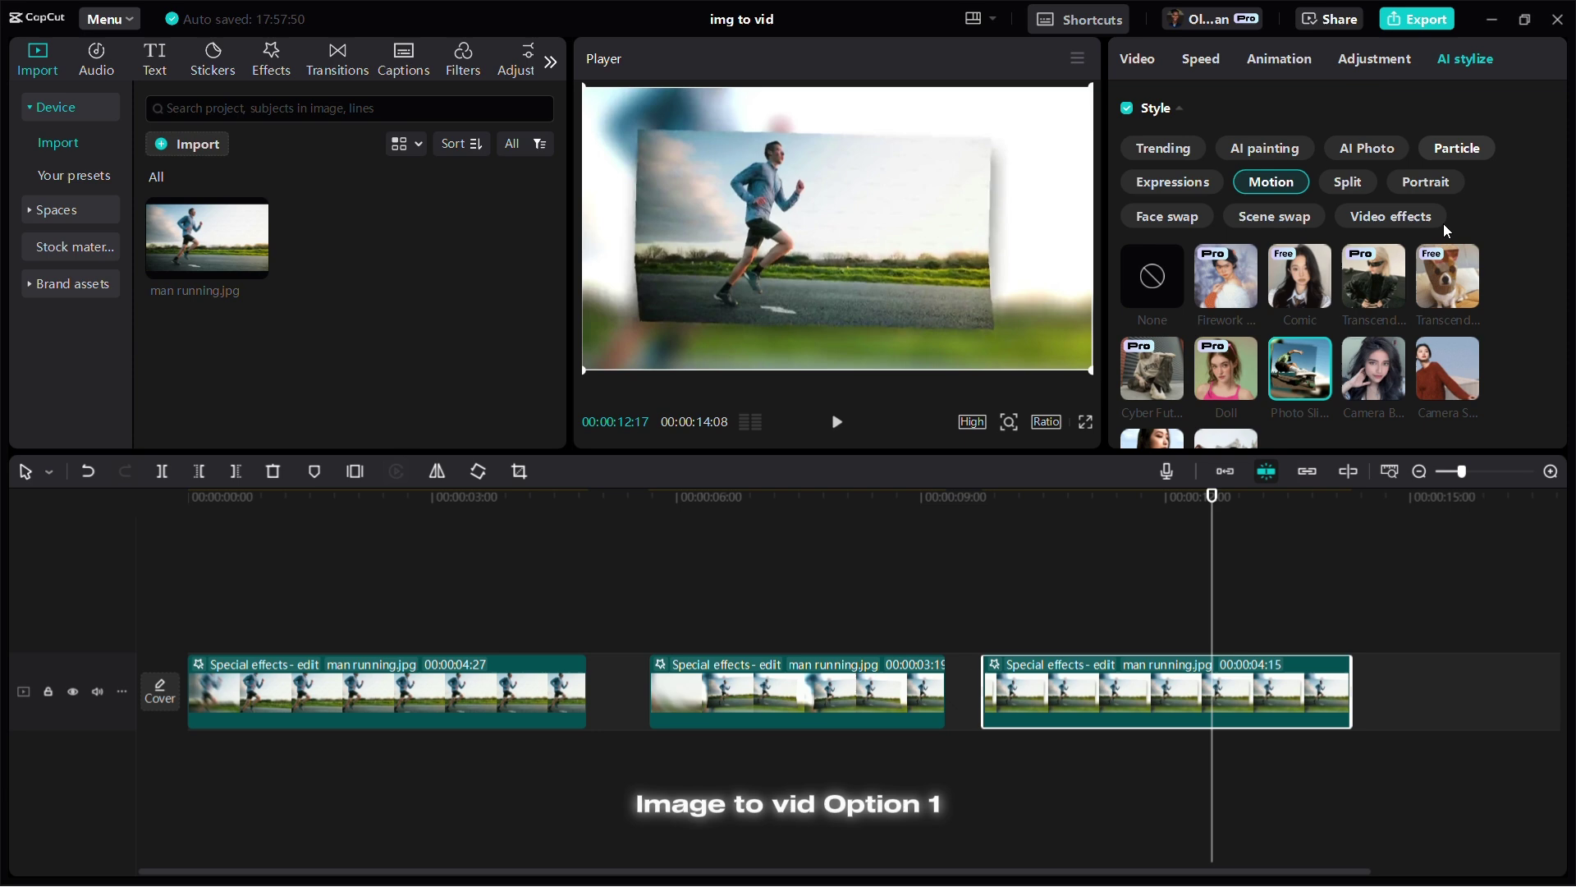
scroll(1353, 329, down, 1)
click(1163, 209)
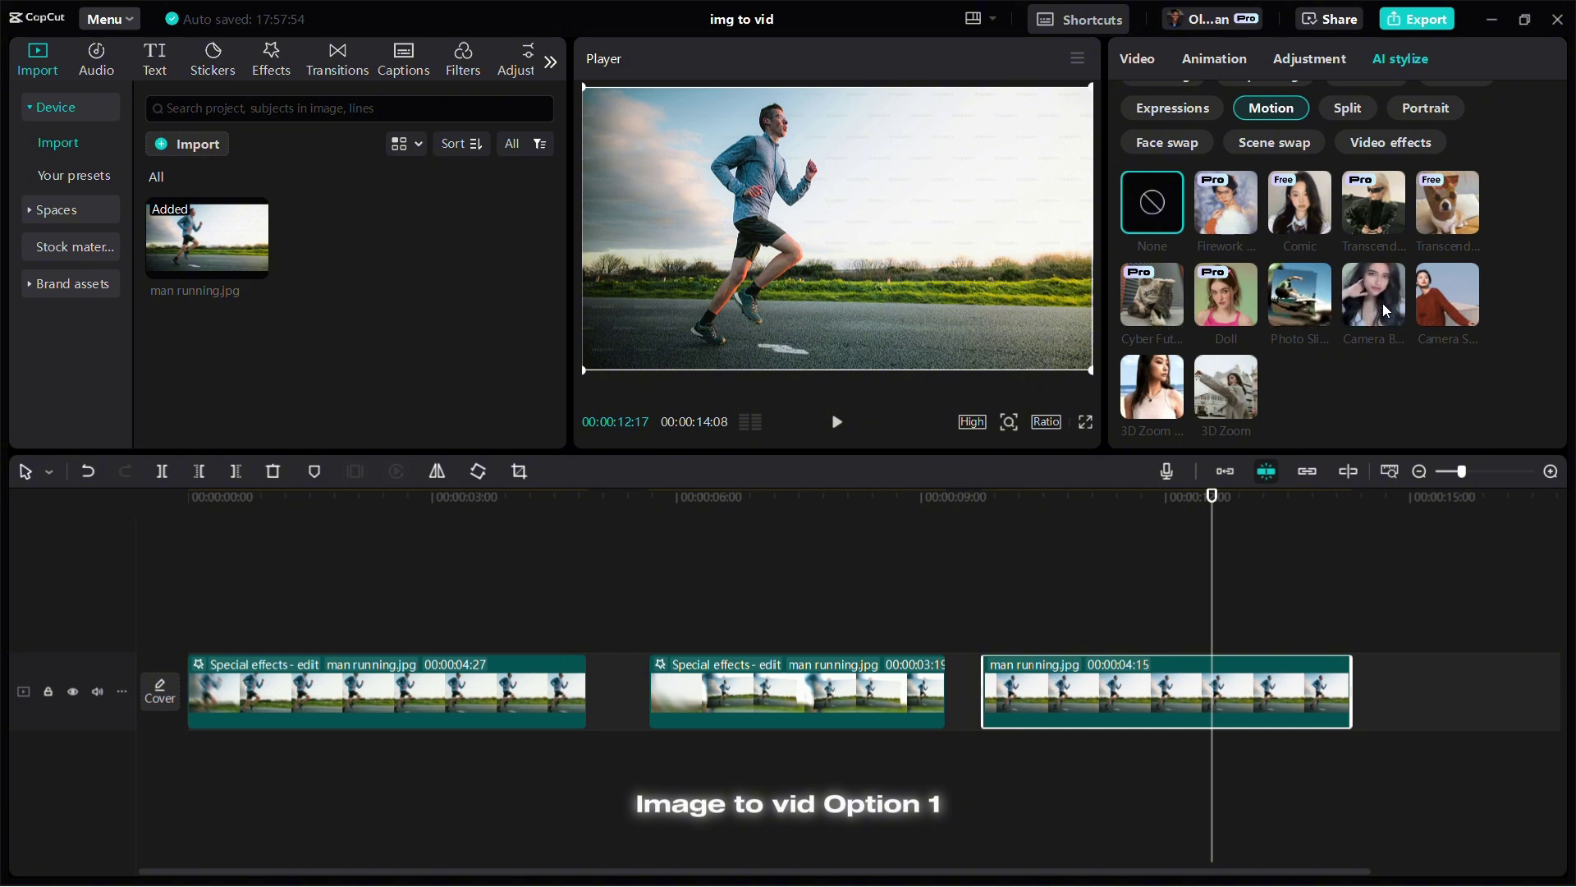
click(1453, 297)
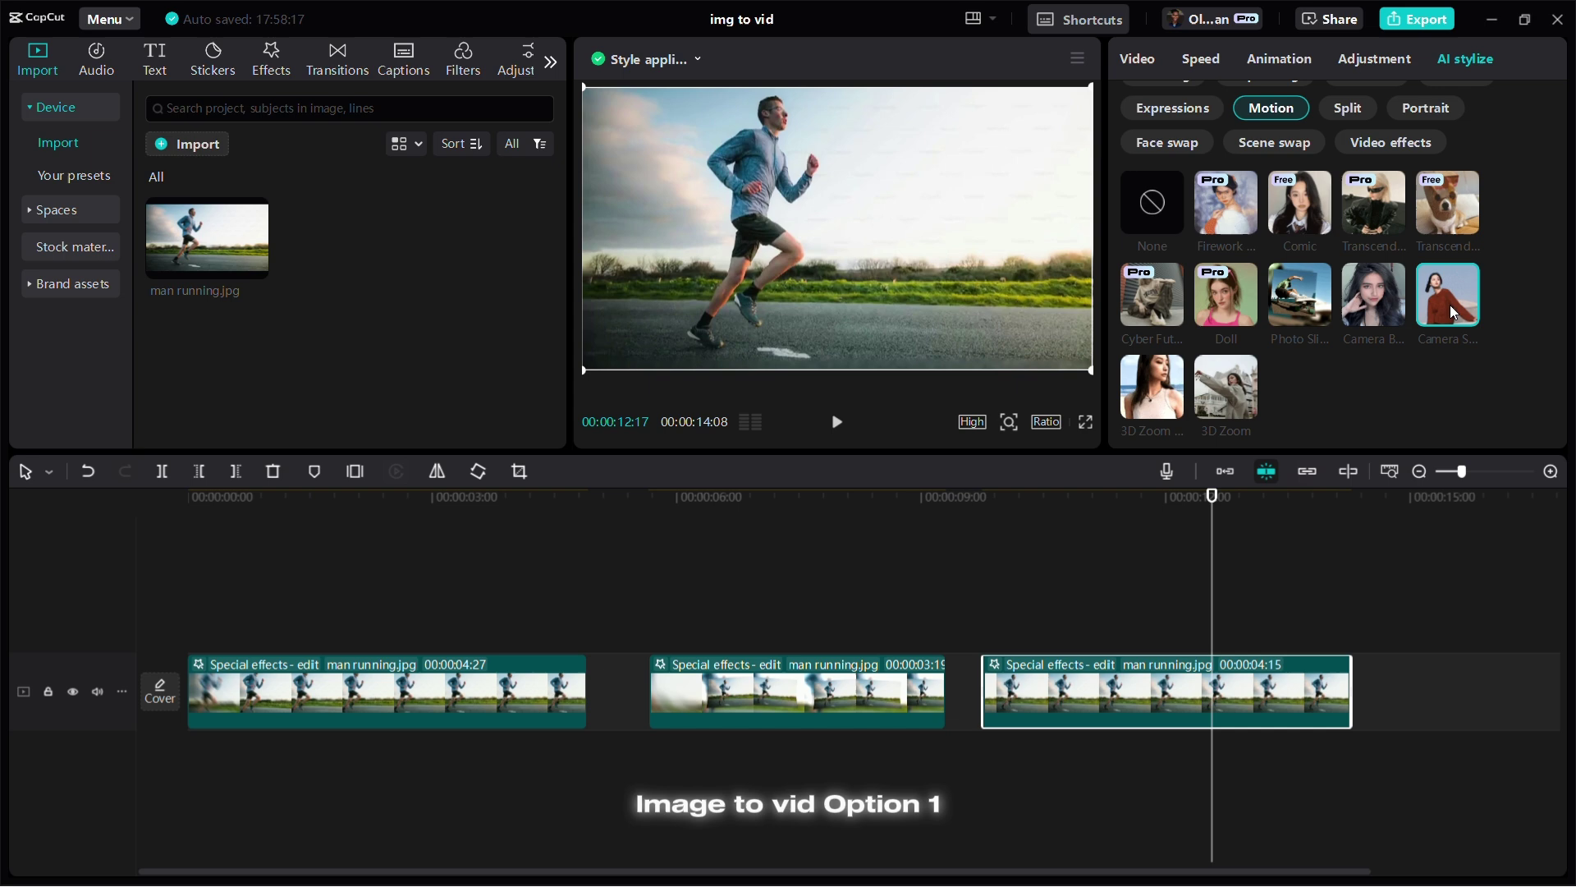
Preview the three stylized clips, then add another man running.jpg copy after them.
click(989, 538)
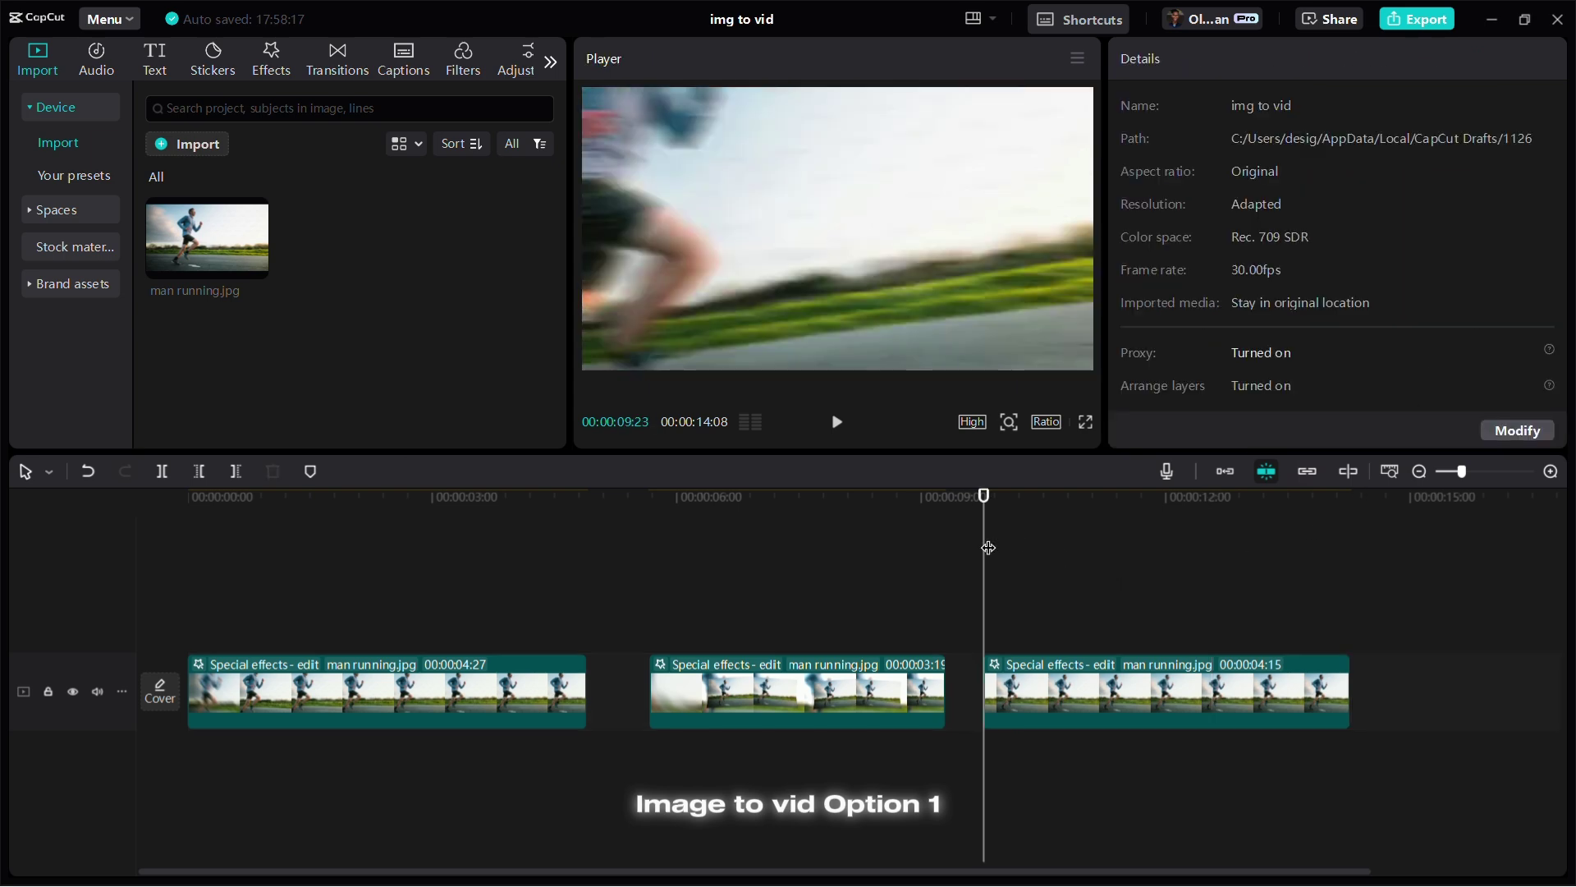
key(space)
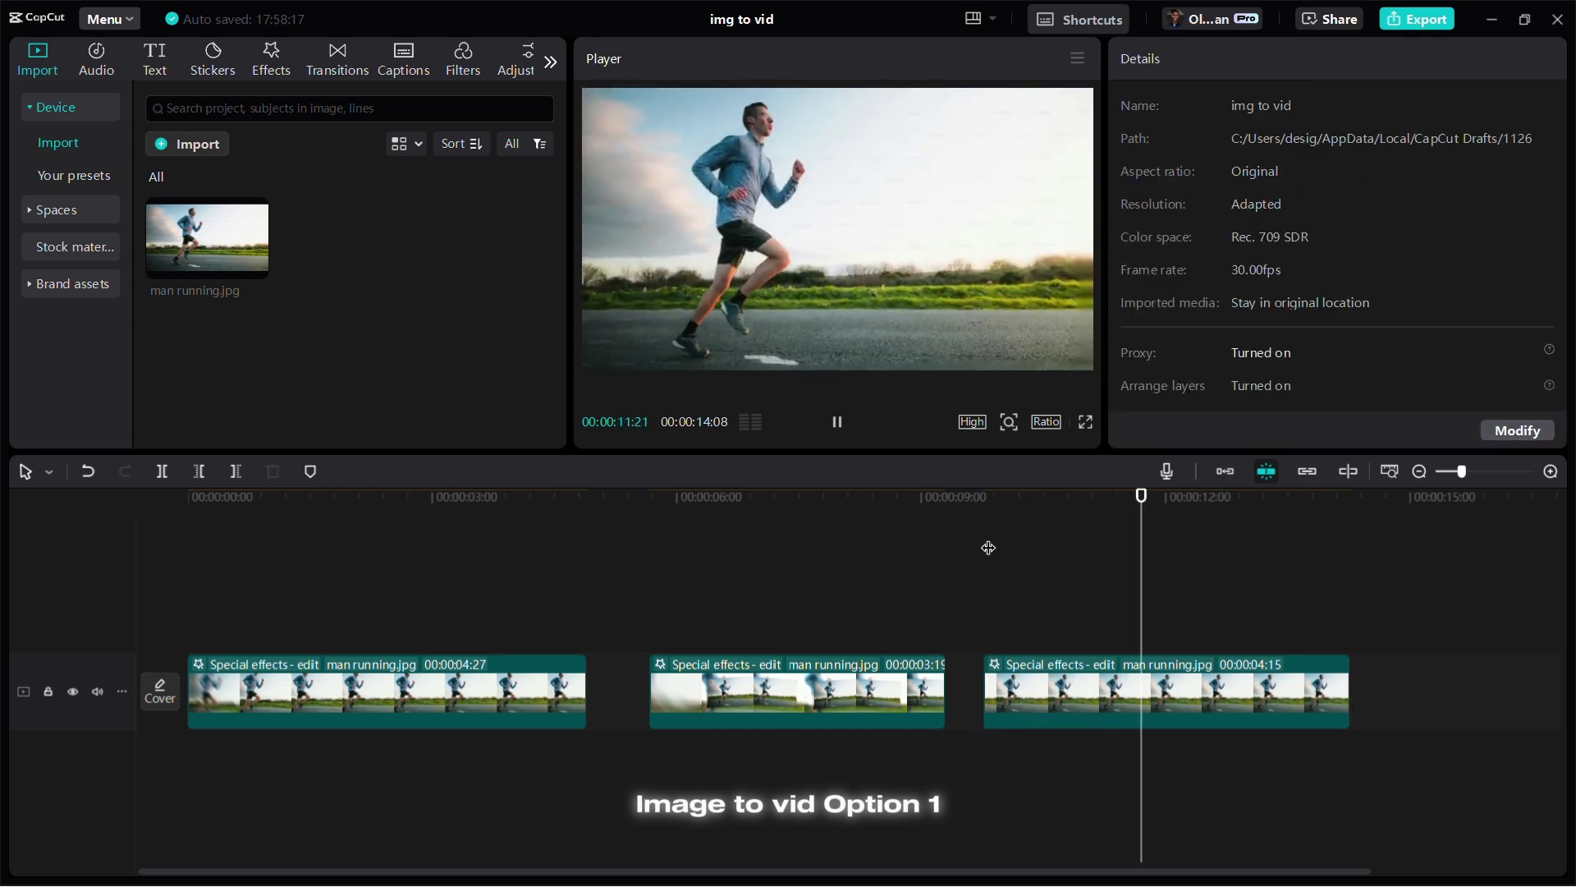
key(space)
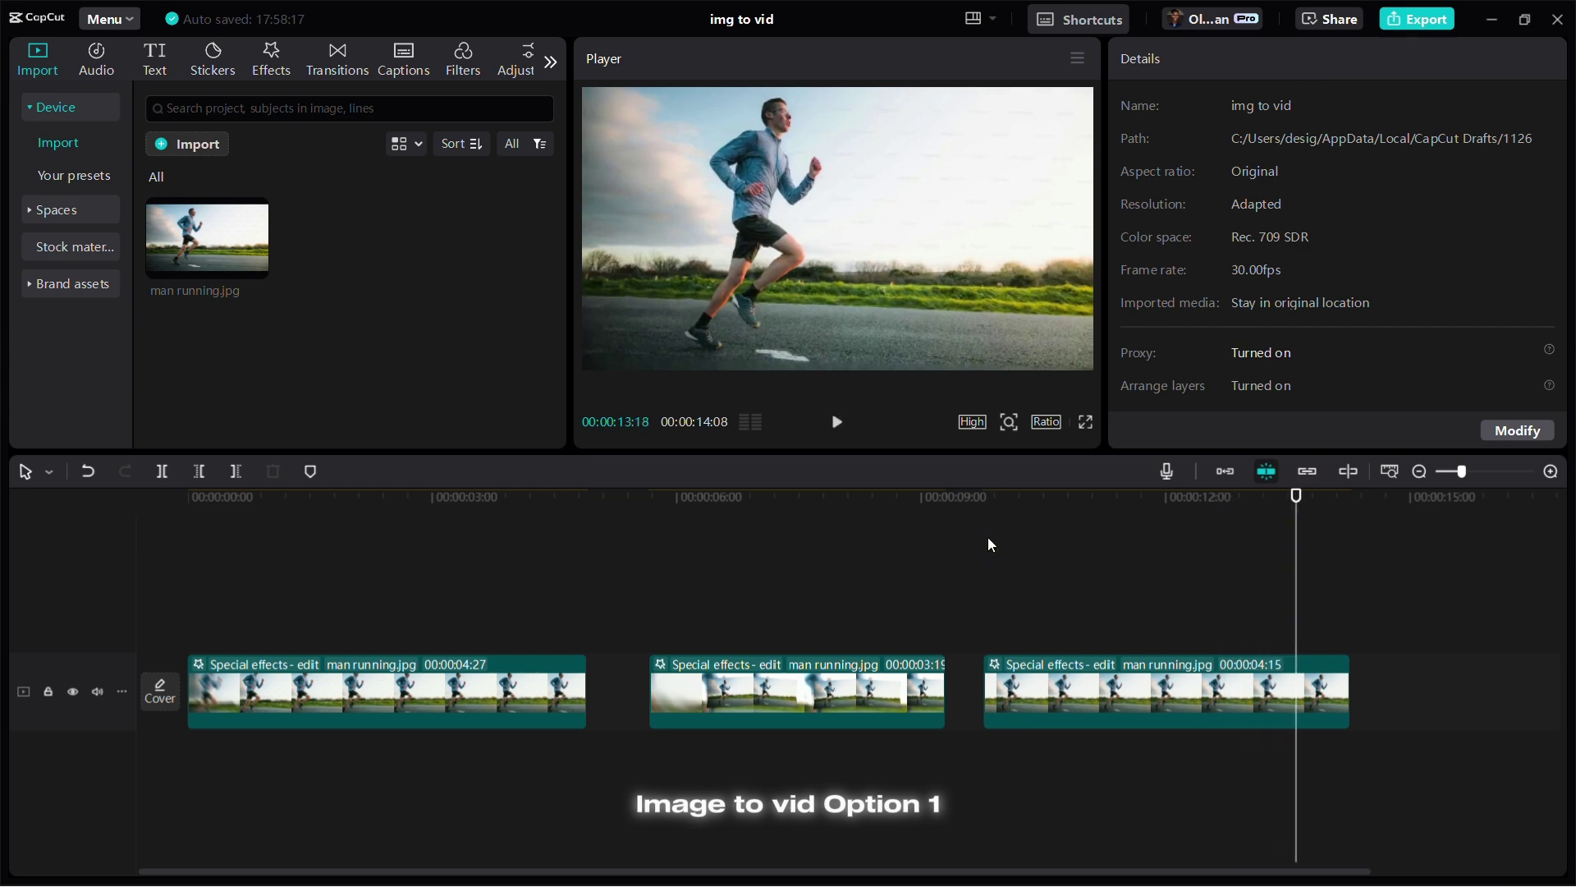
click(993, 516)
key(space)
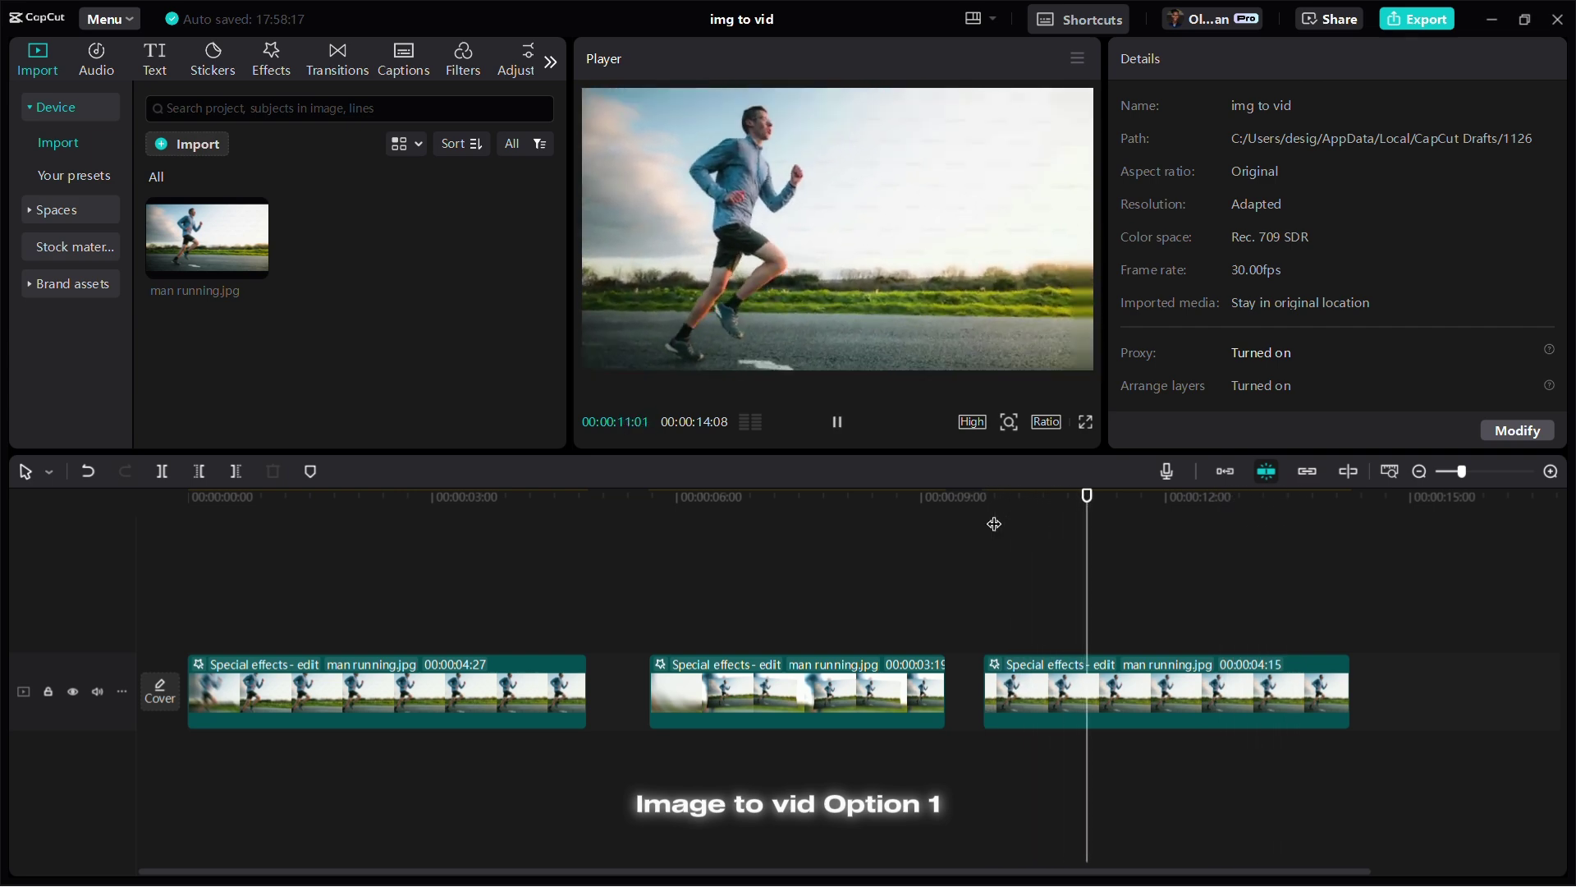
scroll(1058, 594, down, 3)
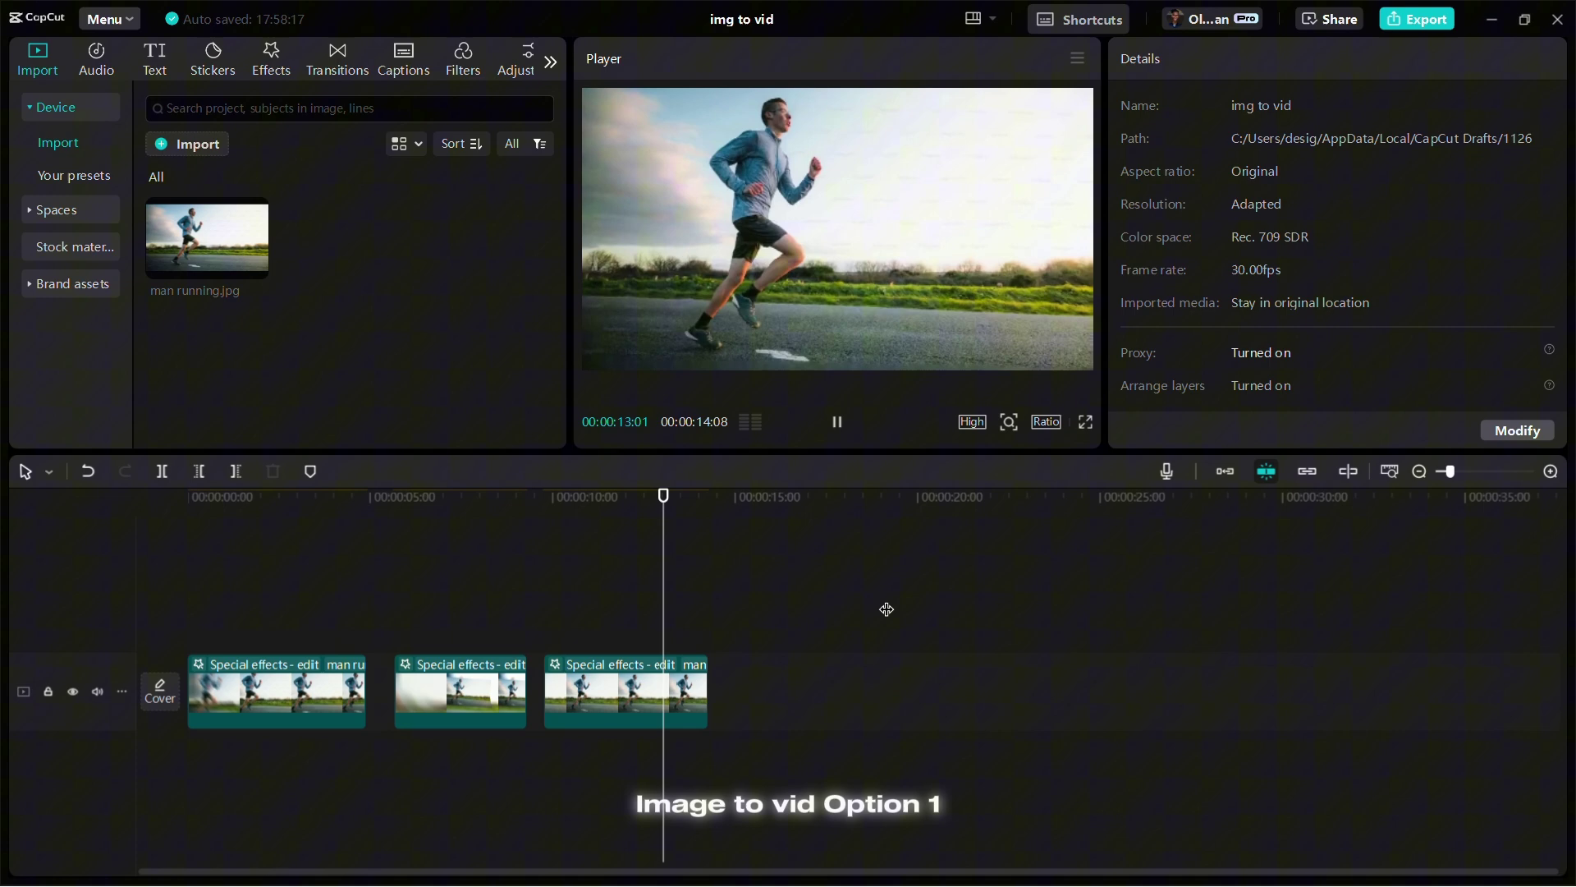
key(space)
click(614, 534)
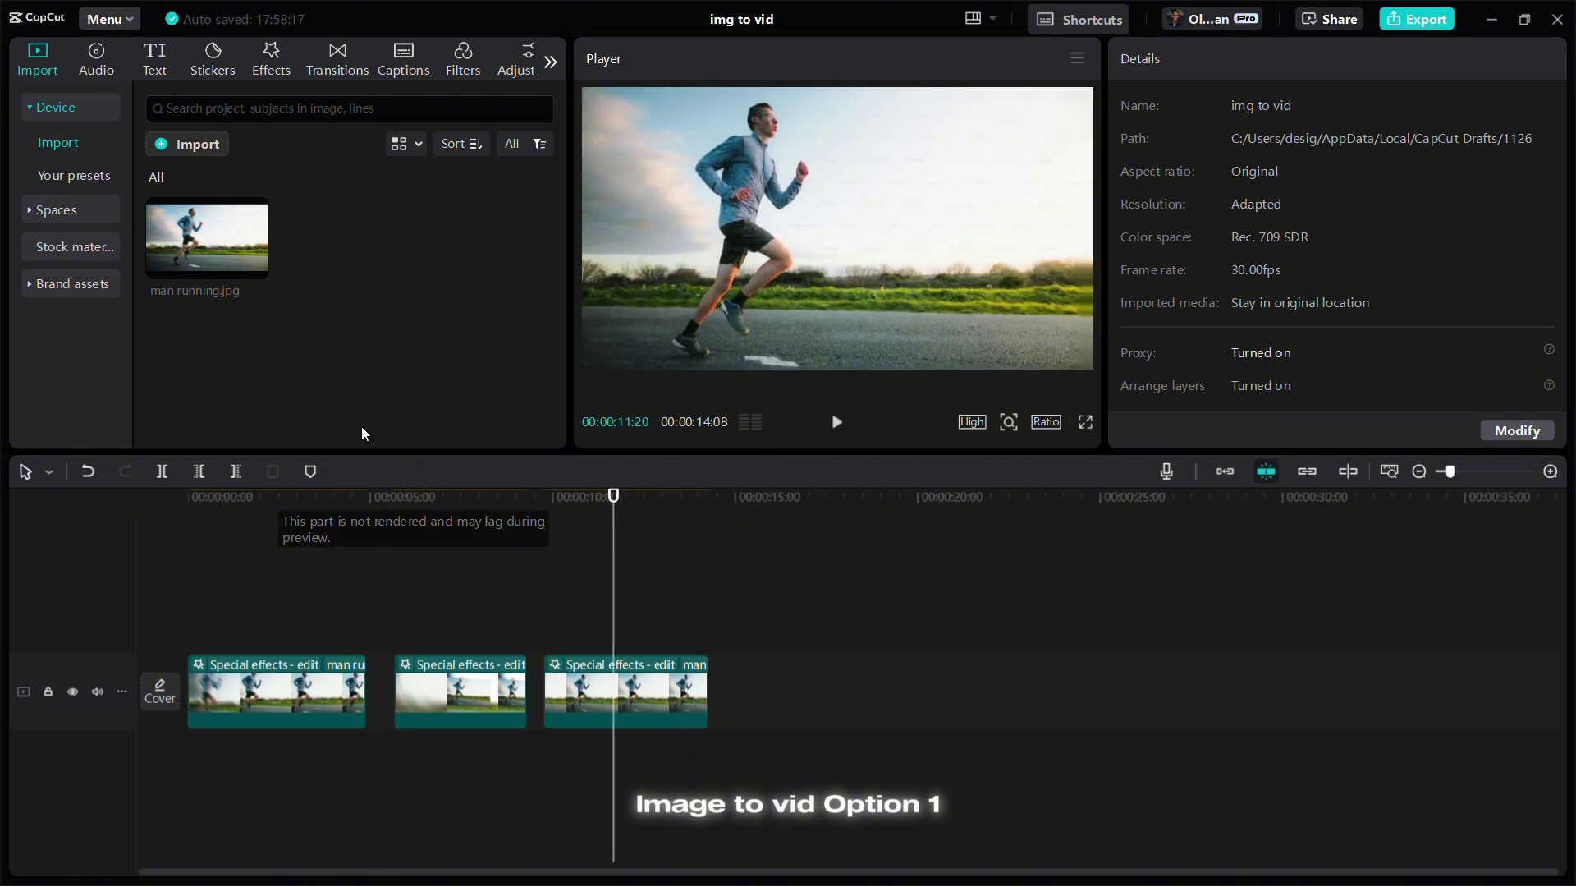
drag(210, 240, 877, 706)
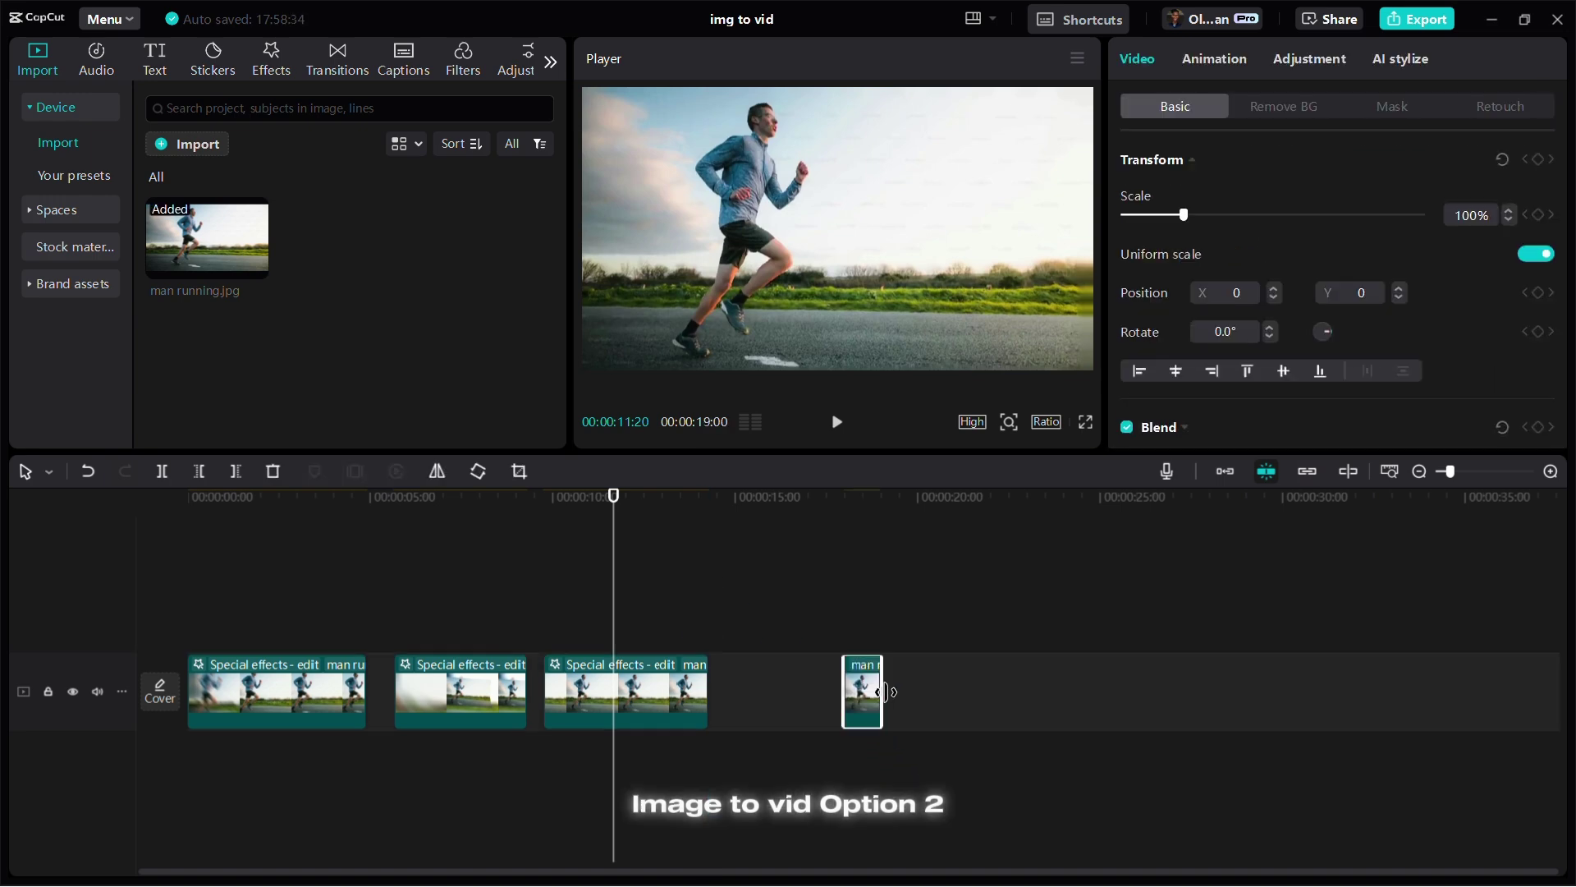
Check the third clip's AI styles, then select the new man running clip.
click(610, 692)
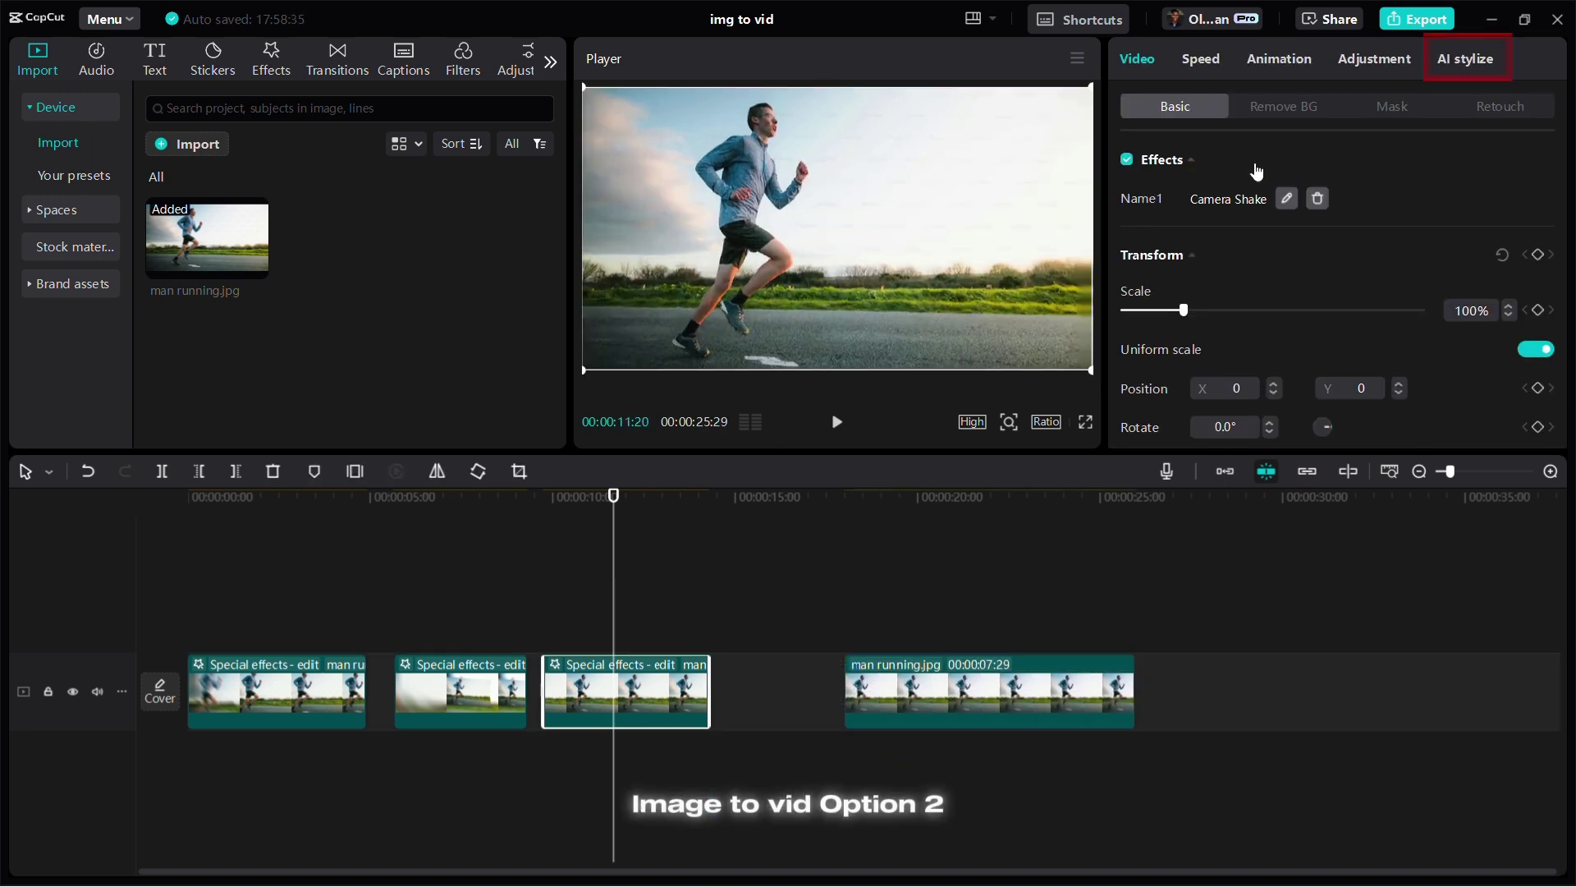
click(1465, 59)
click(903, 532)
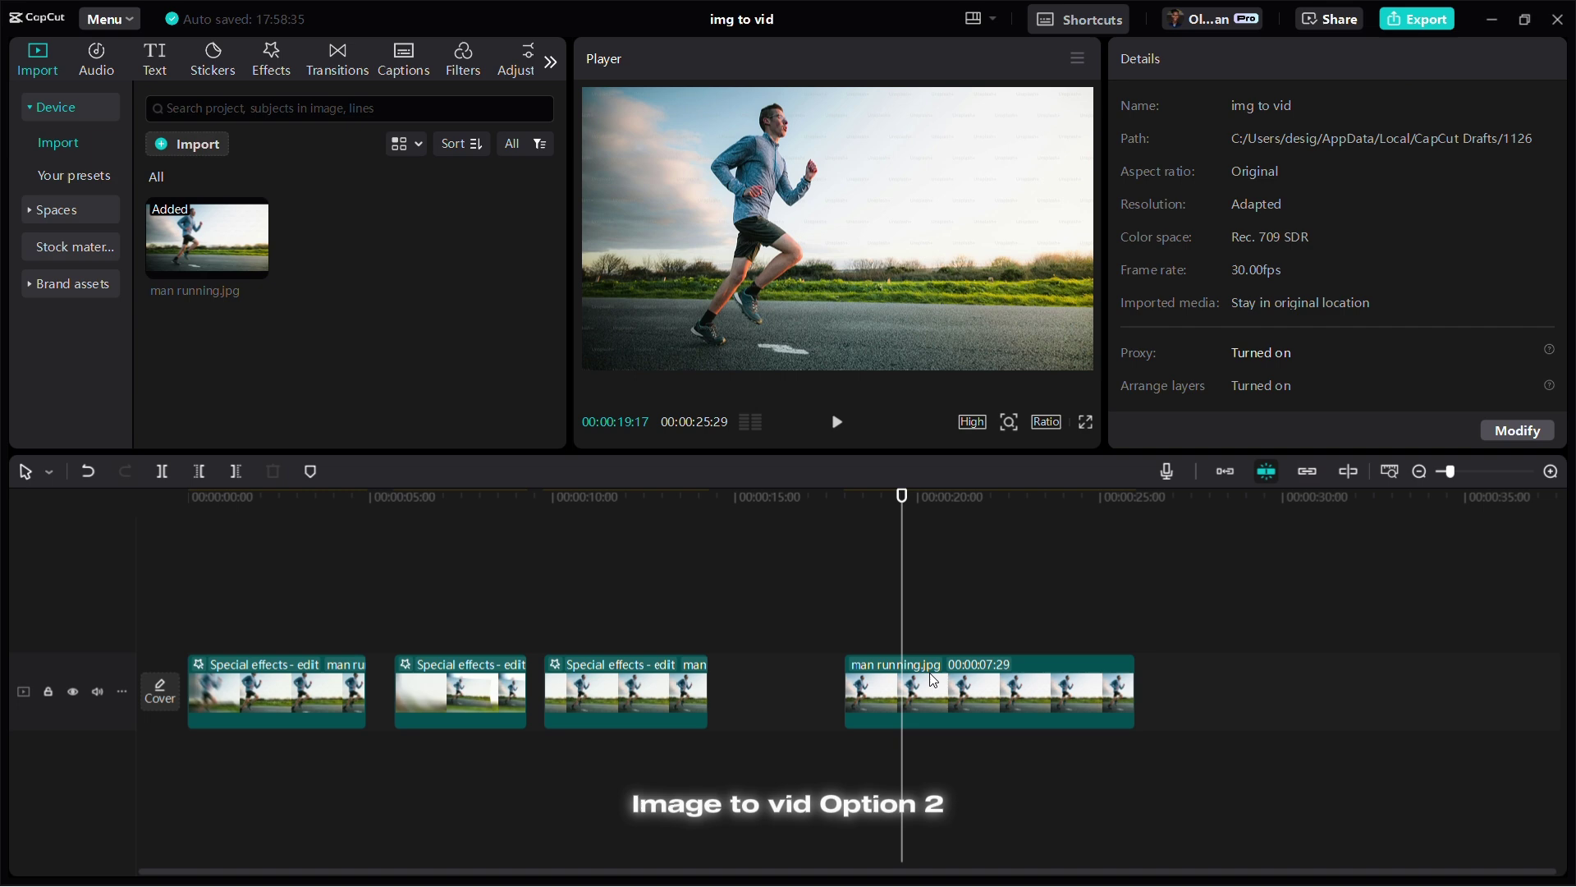
click(929, 706)
Browse the Effects library to the Motion category showing 3D Zoom Pro.
click(264, 63)
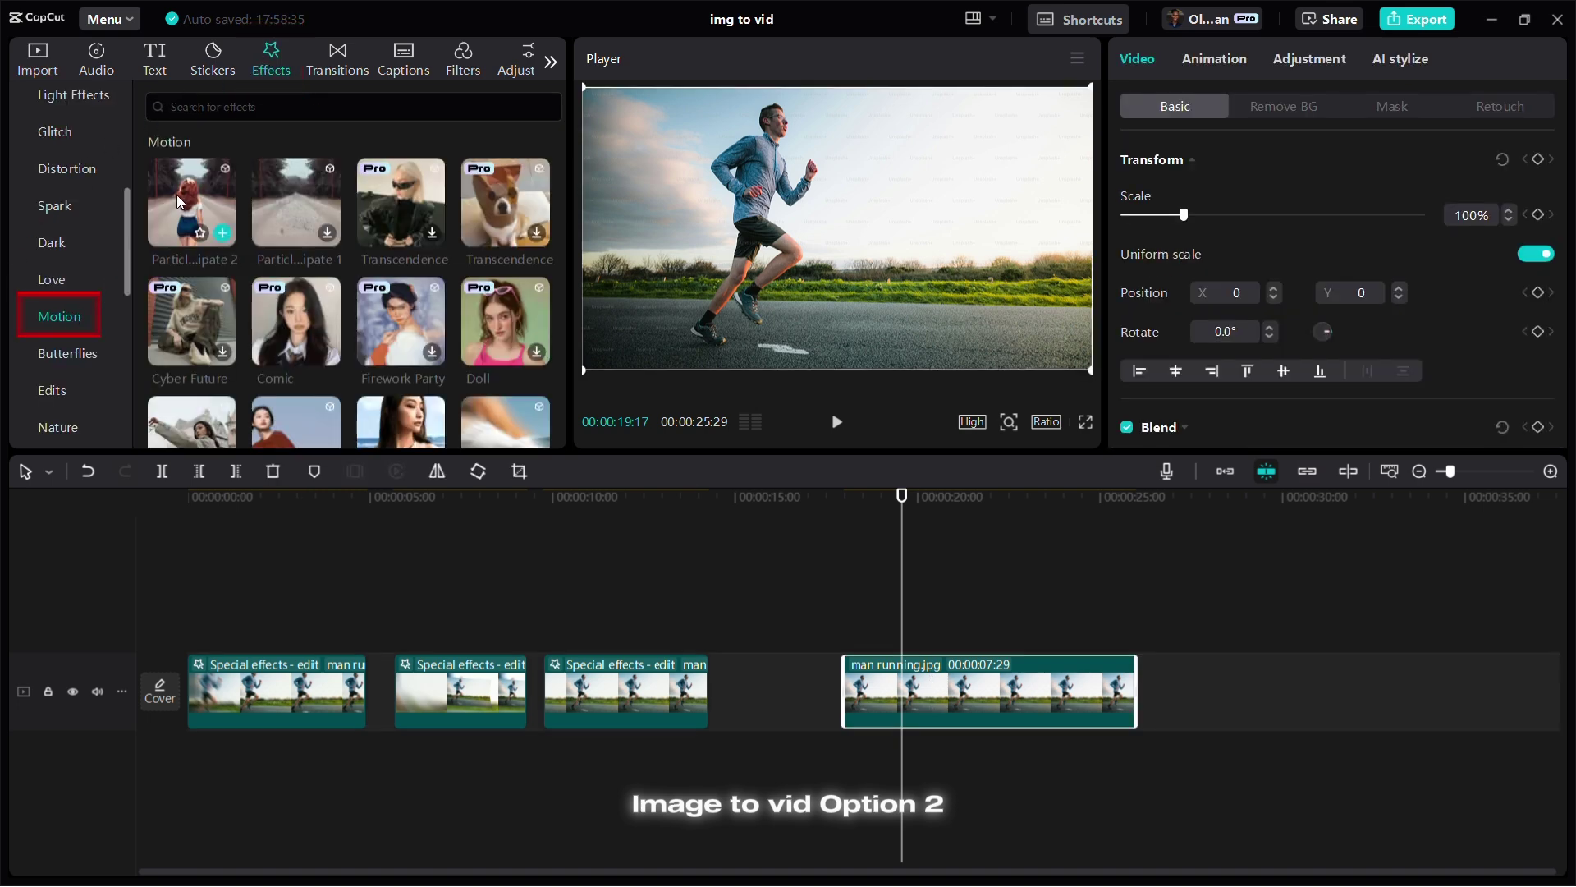
mouse_move(184, 199)
scroll(301, 190, down, 2)
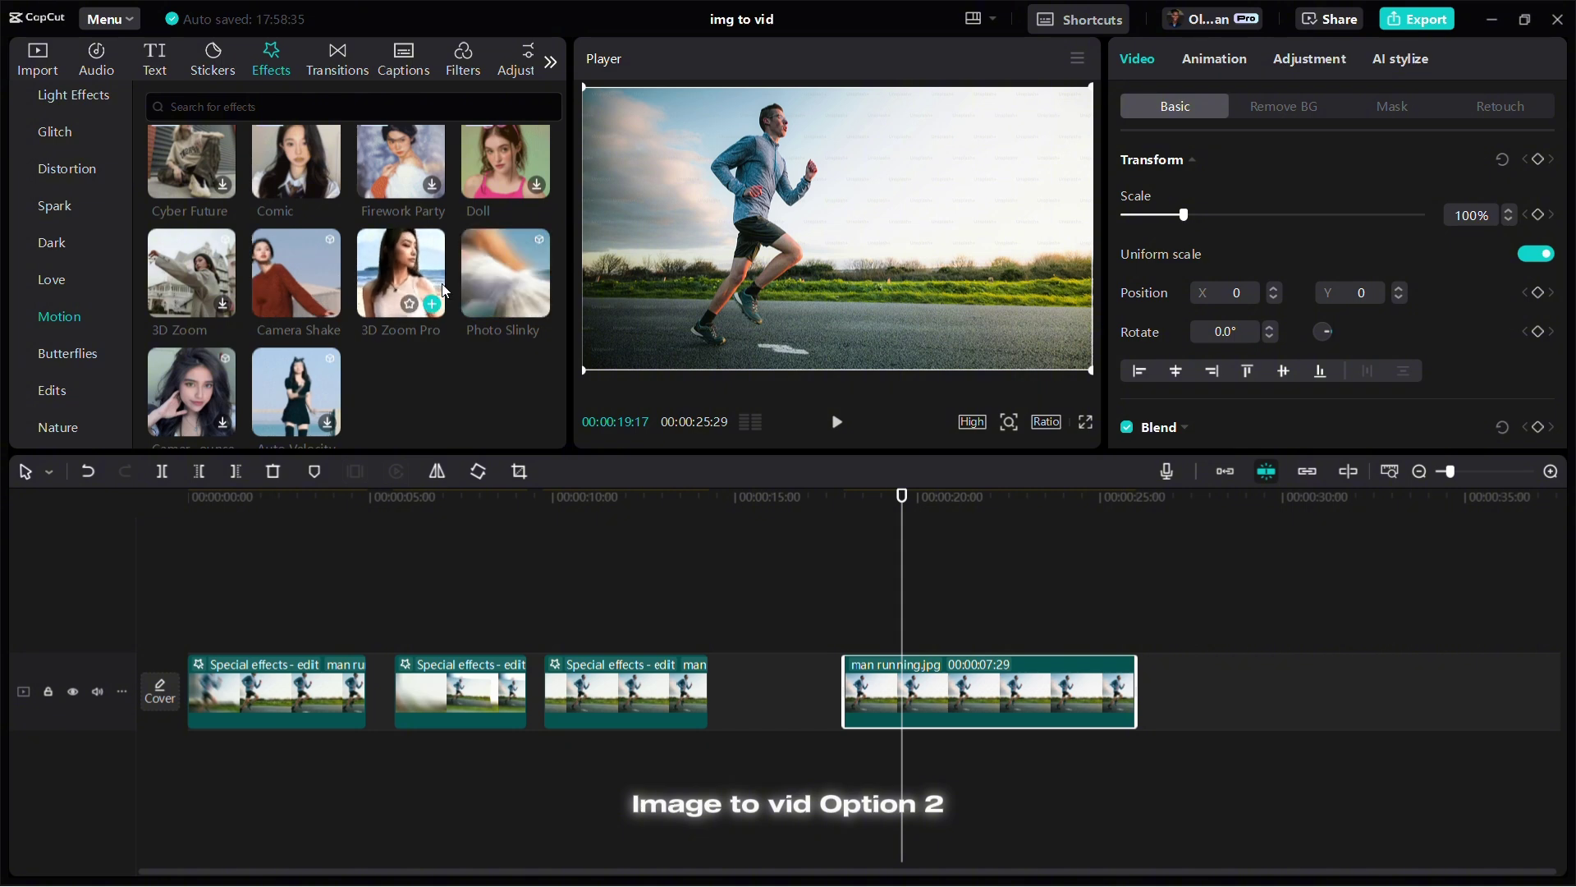
scroll(442, 283, up, 2)
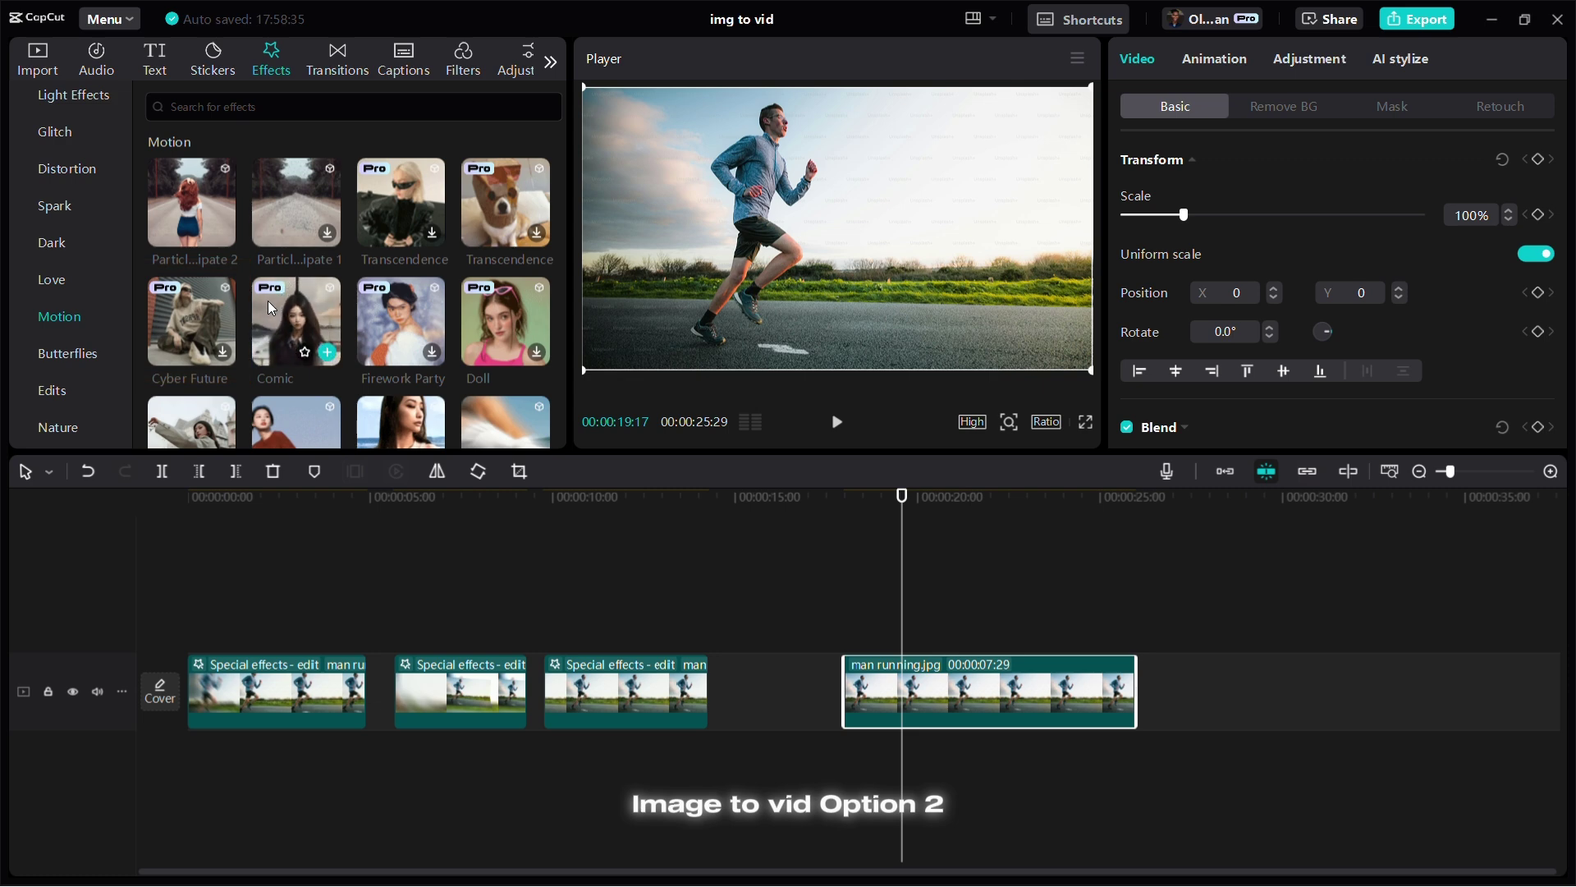
scroll(456, 293, down, 2)
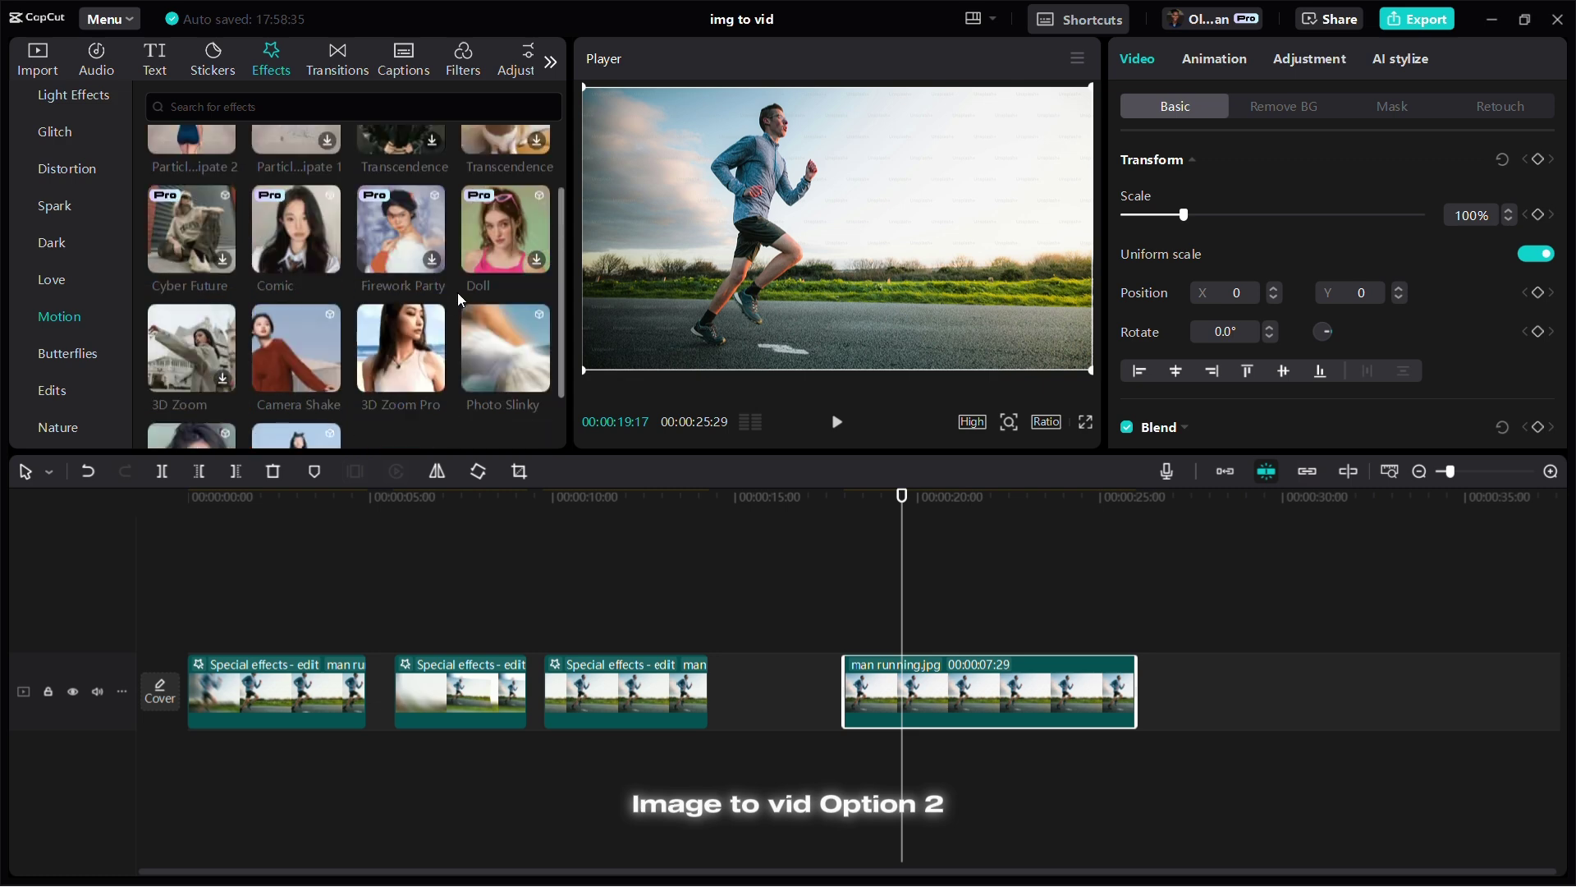
scroll(293, 336, down, 2)
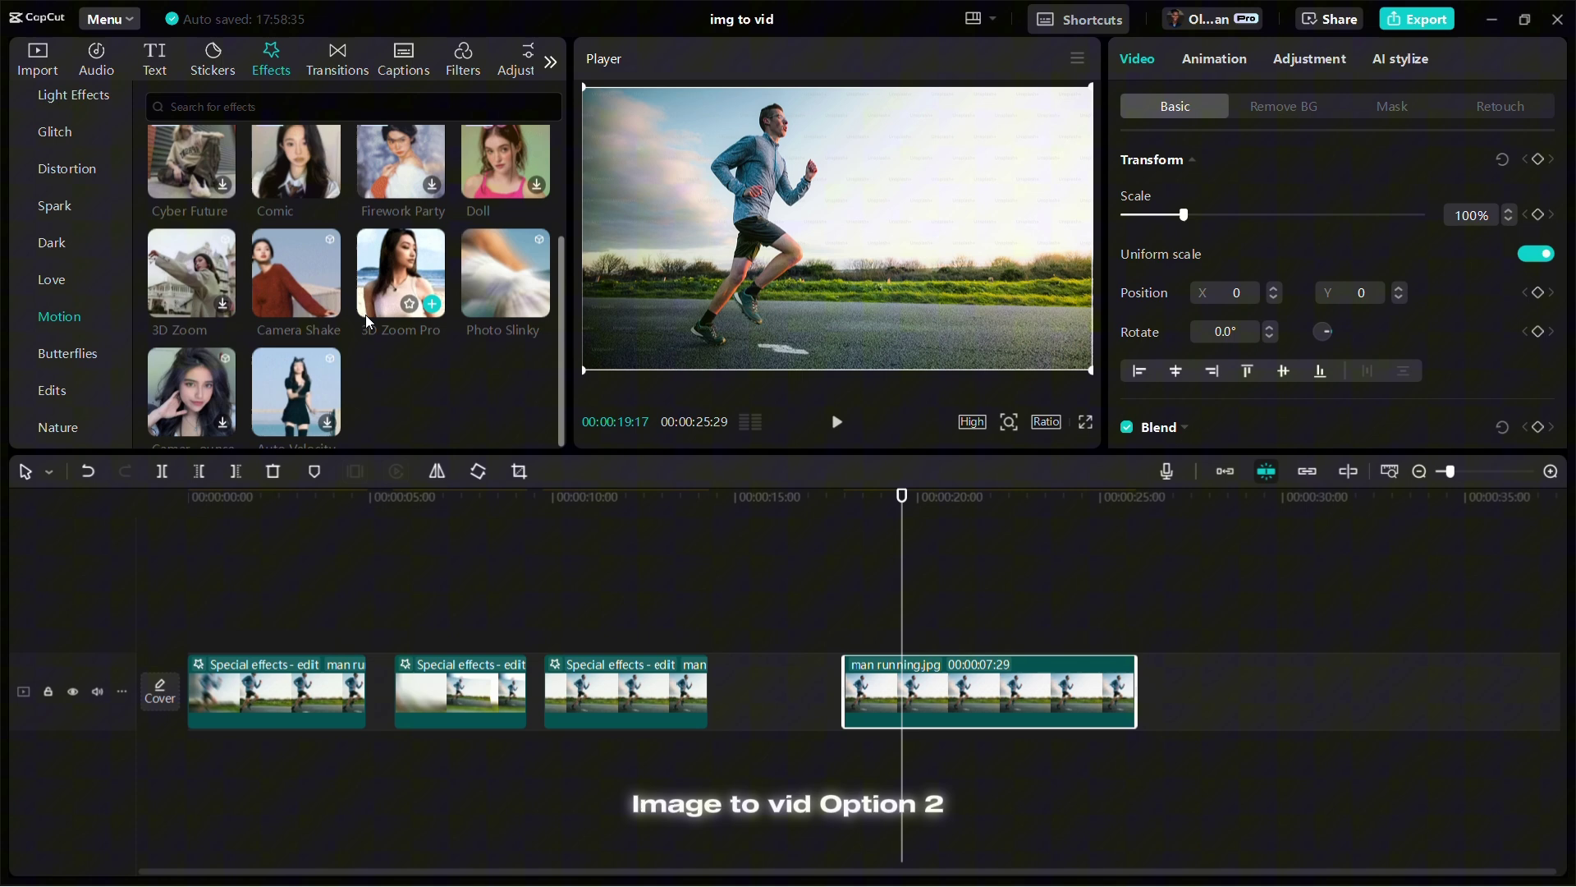
scroll(388, 285, down, 5)
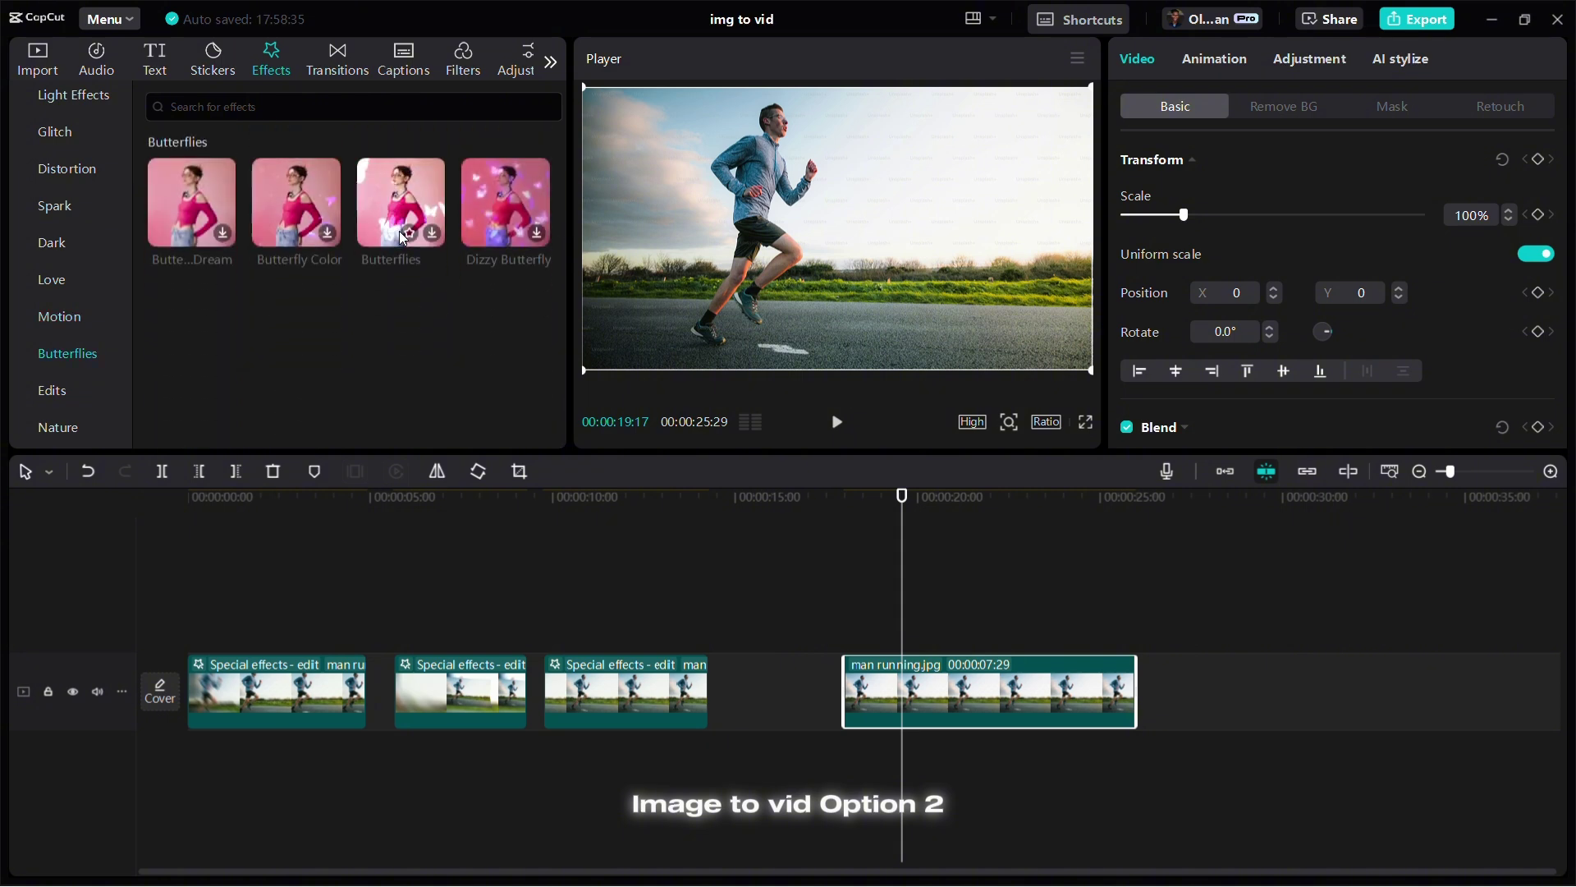
click(40, 313)
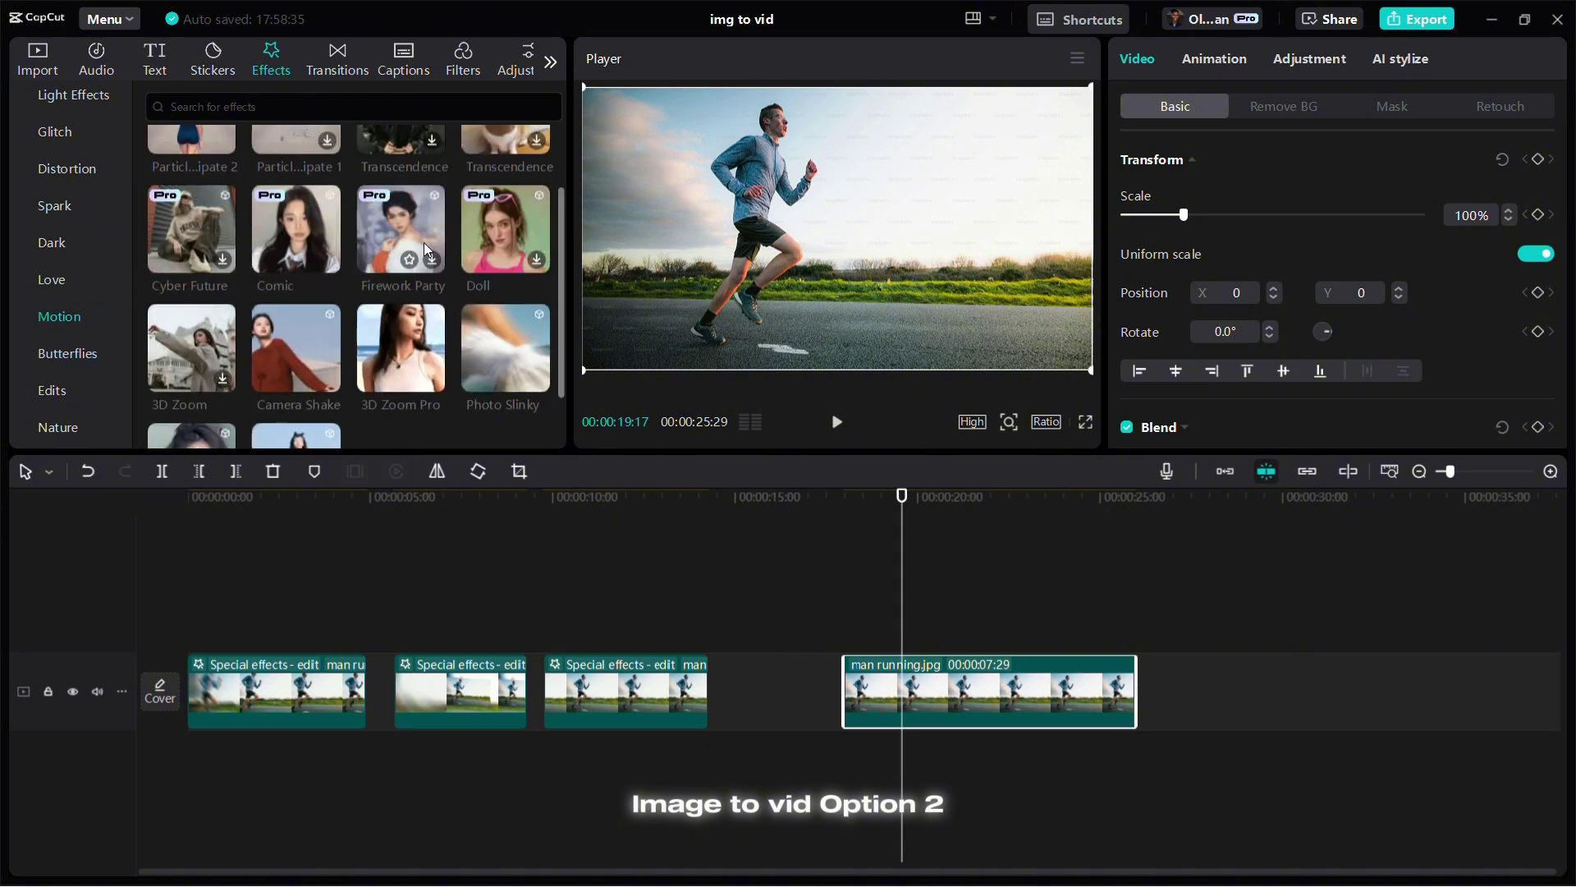
Apply 3D Zoom Pro to the fourth man running.jpg clip and play it back.
drag(415, 351, 943, 698)
click(856, 510)
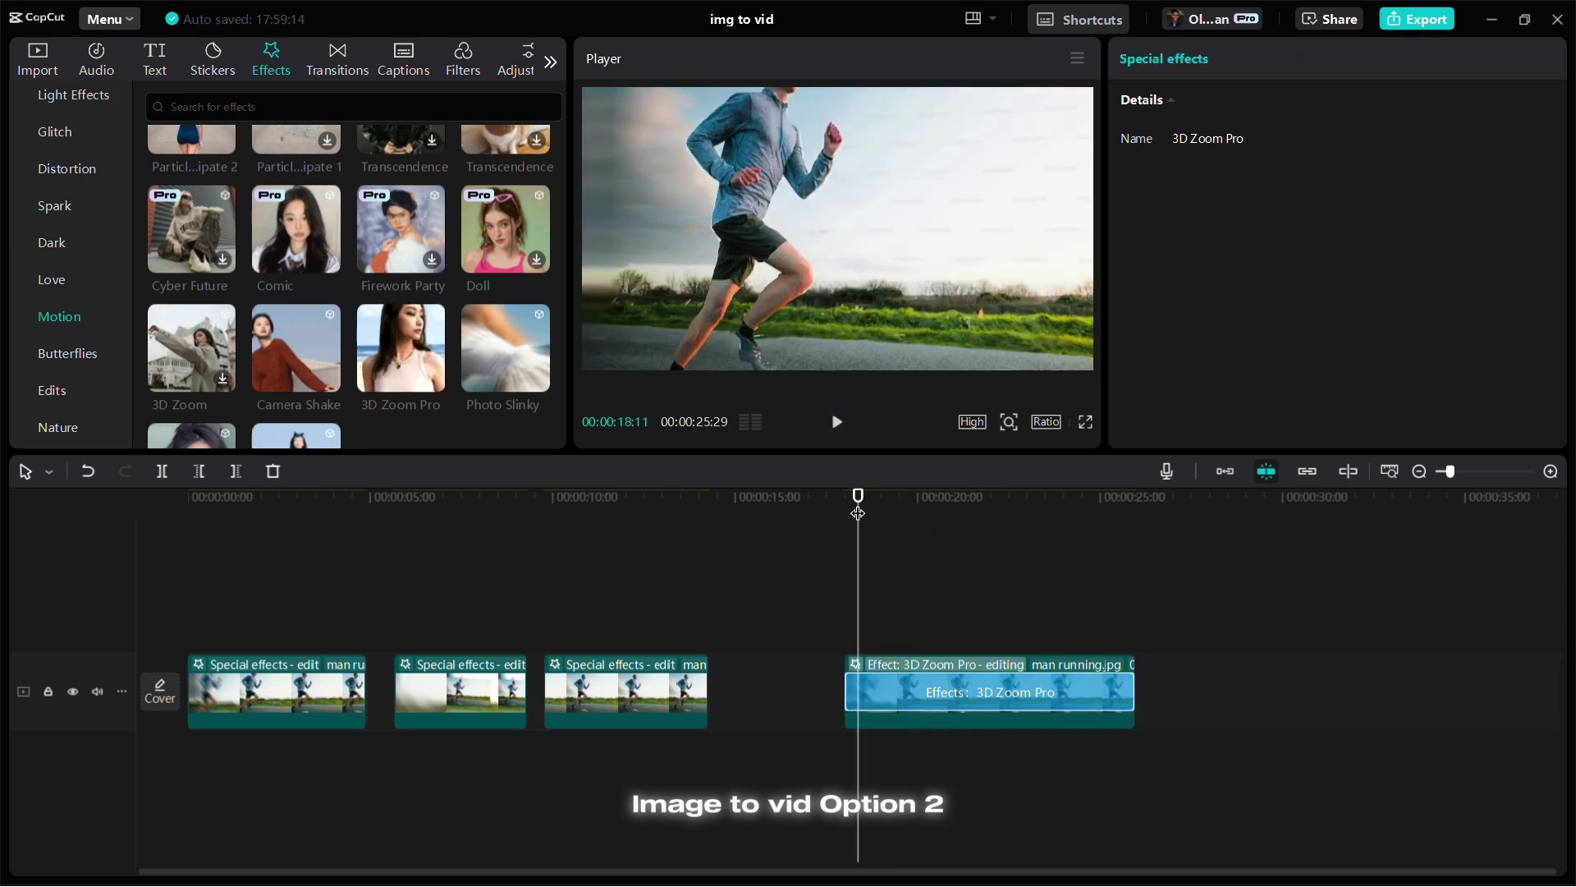